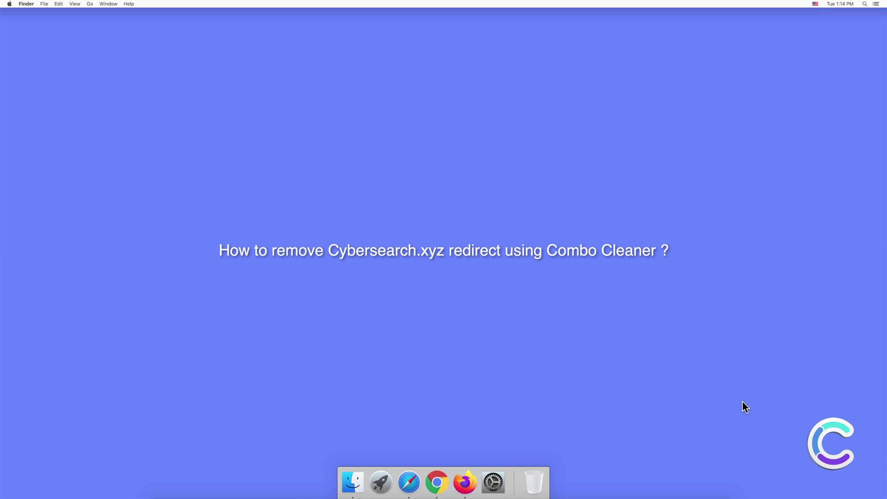
# Open Safari and inspect the search engine setting and installed extensions in Preferences
pyautogui.click(409, 483)
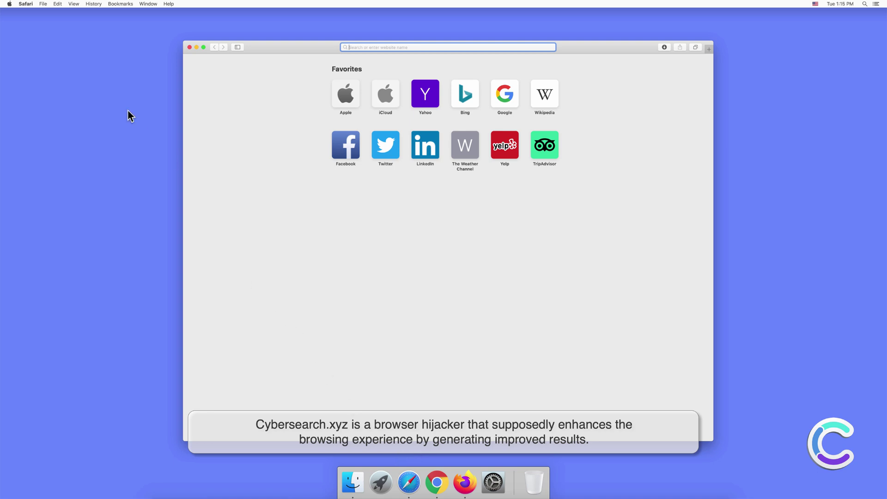
pyautogui.click(26, 6)
pyautogui.click(30, 28)
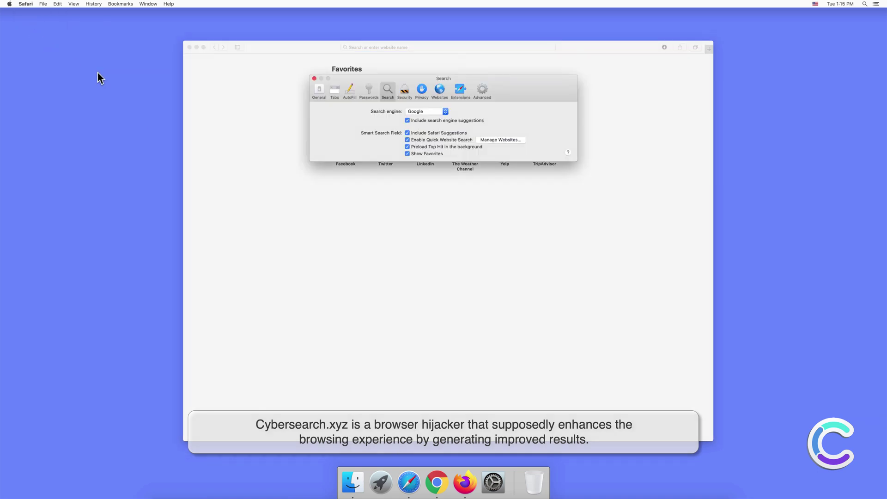
pyautogui.click(444, 113)
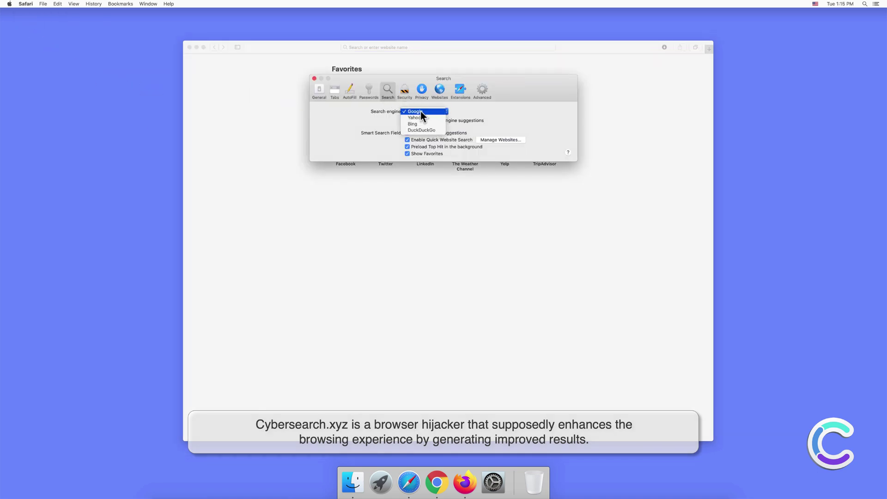
pyautogui.click(457, 93)
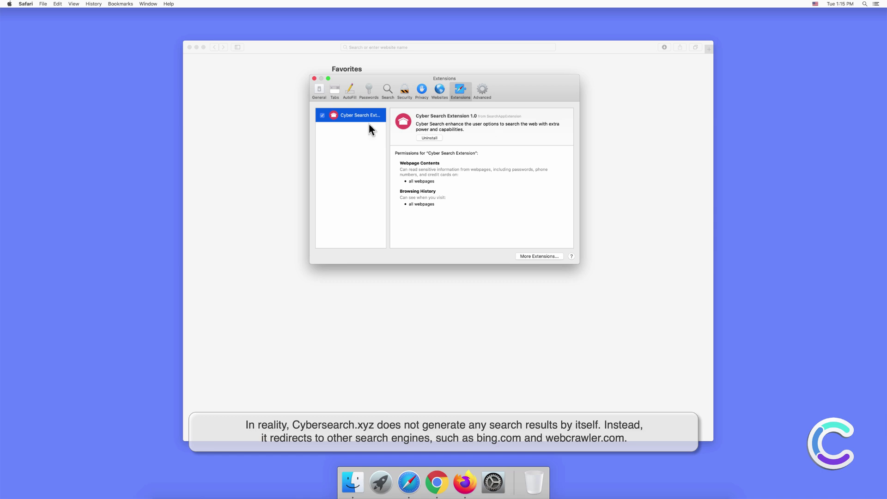
pyautogui.click(314, 79)
# Search for pcrisk from the address bar and reveal the redirect to webcrawler.com
pyautogui.click(345, 47)
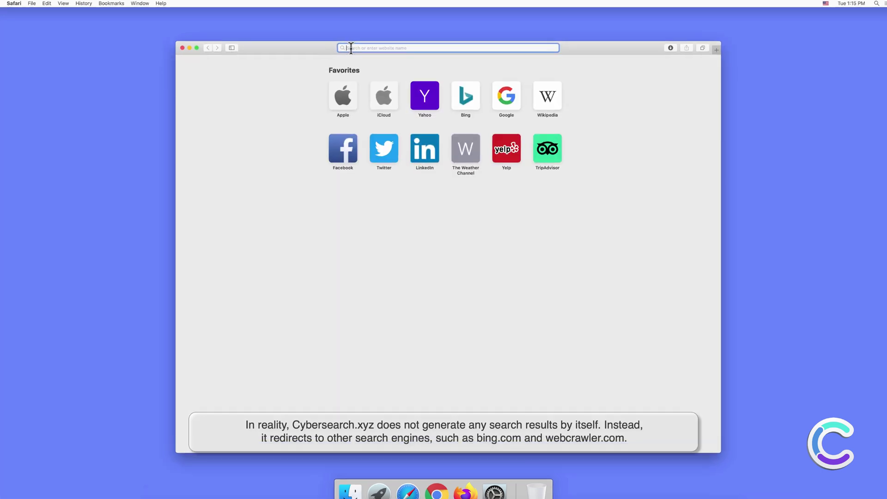
pyautogui.write('pcrisk')
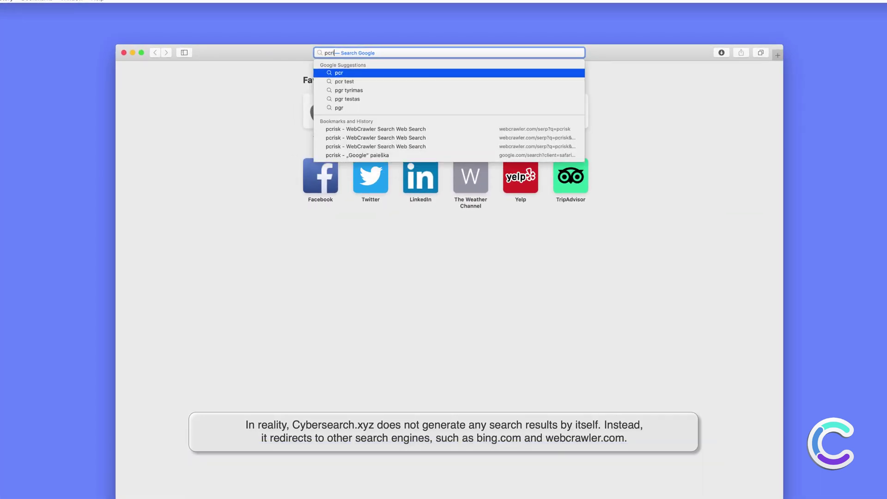
pyautogui.press('Return')
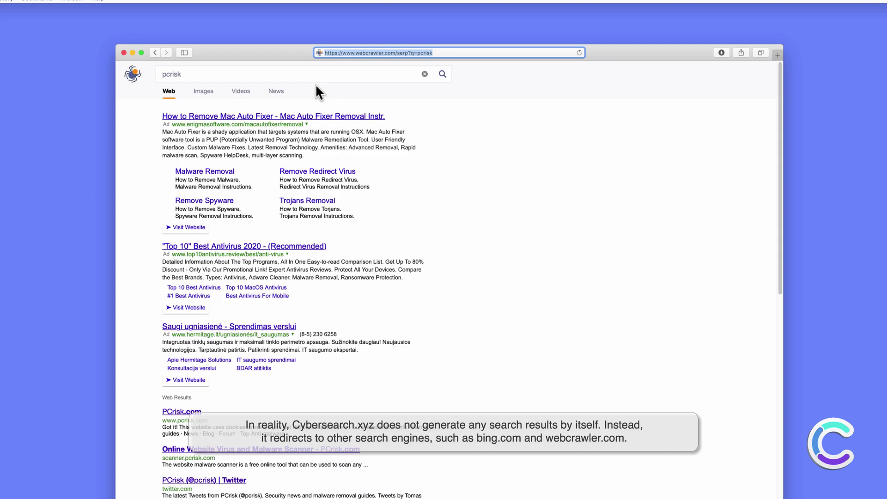
pyautogui.click(131, 88)
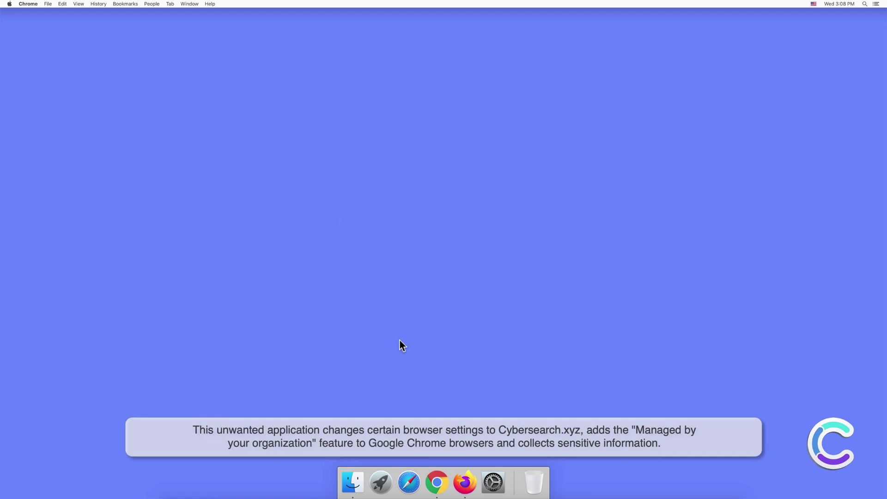
# Confirm in Chrome's settings that Cybersearch is the search engine, leaving only a new tab
pyautogui.click(437, 482)
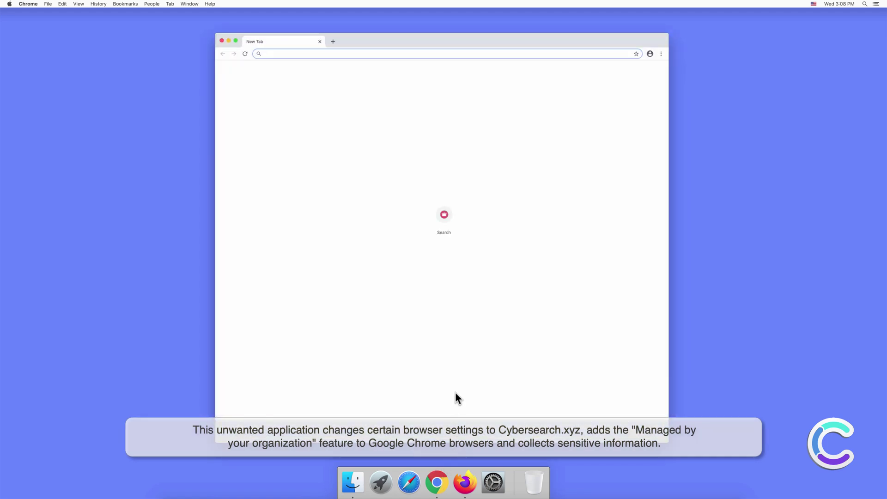
pyautogui.click(661, 54)
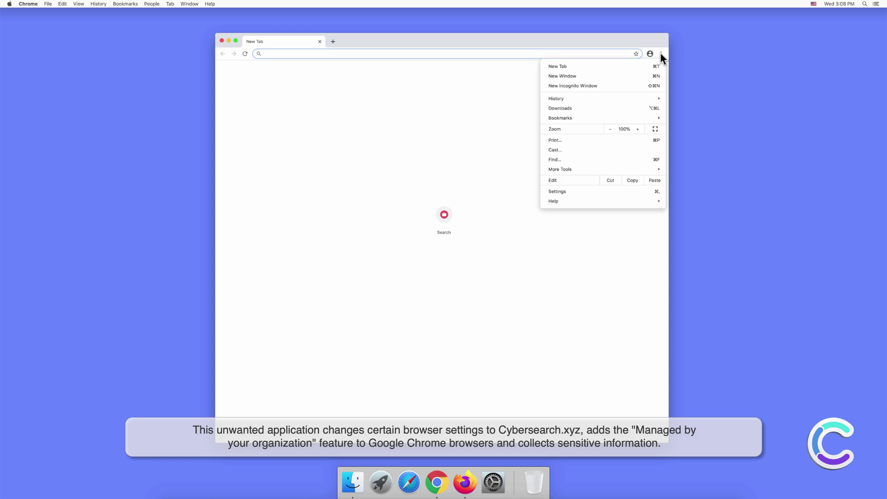
pyautogui.click(561, 190)
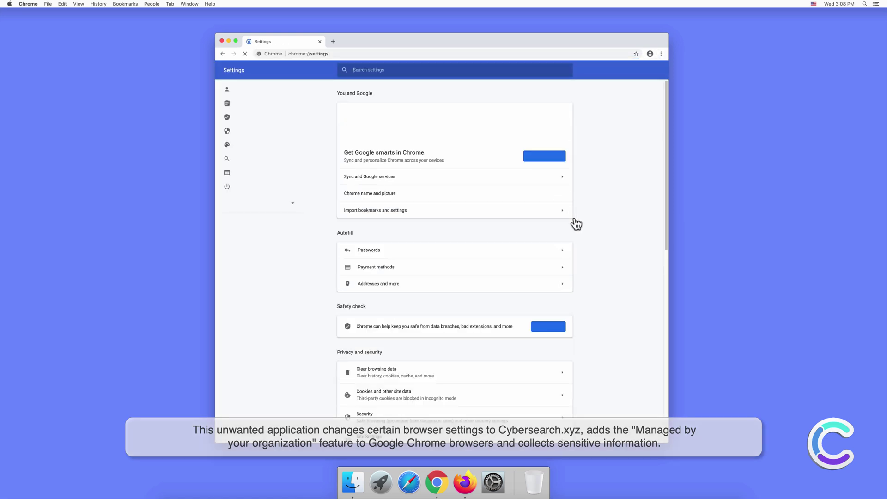
pyautogui.scroll(-15, 599, 238)
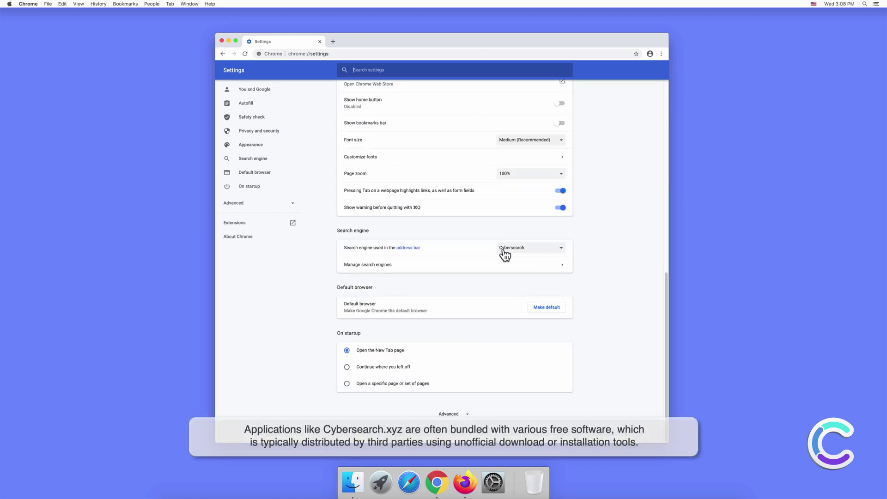
pyautogui.click(332, 41)
pyautogui.click(320, 41)
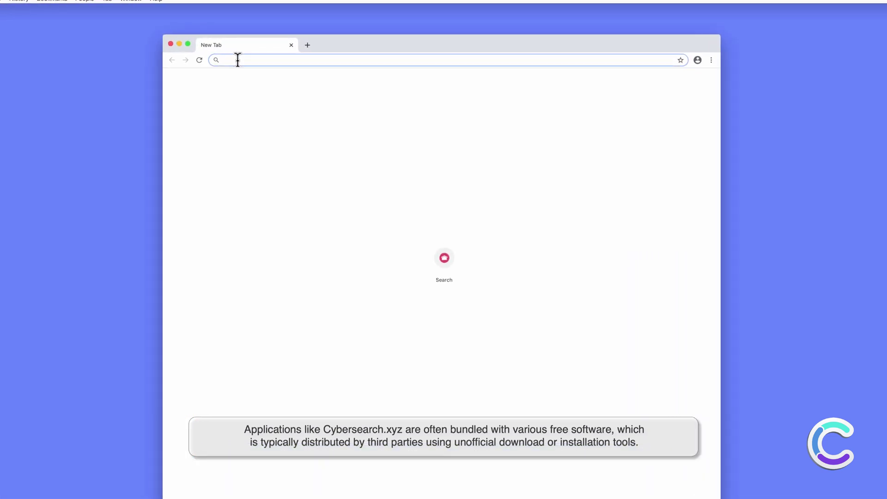
# Search 'combo cleaner' to show the webcrawler redirect, view the managed-browser notice, and close Chrome
pyautogui.write('c')
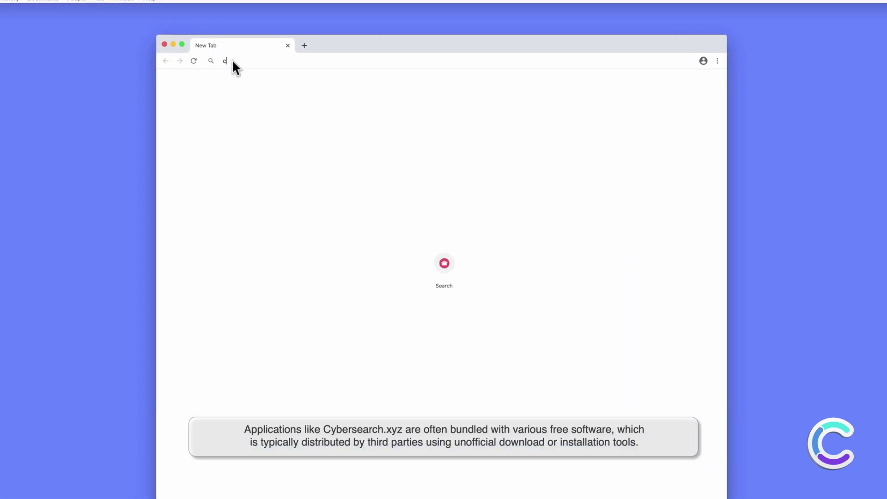
pyautogui.write('ombo')
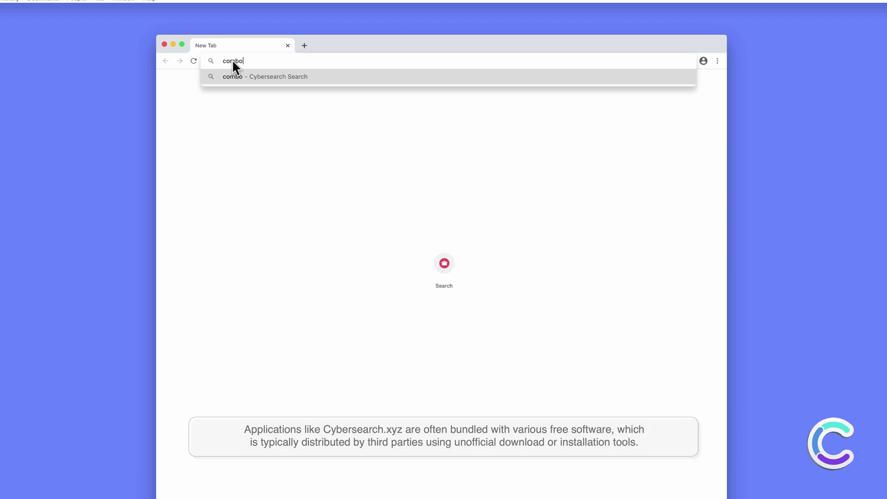
pyautogui.write(' cleaner')
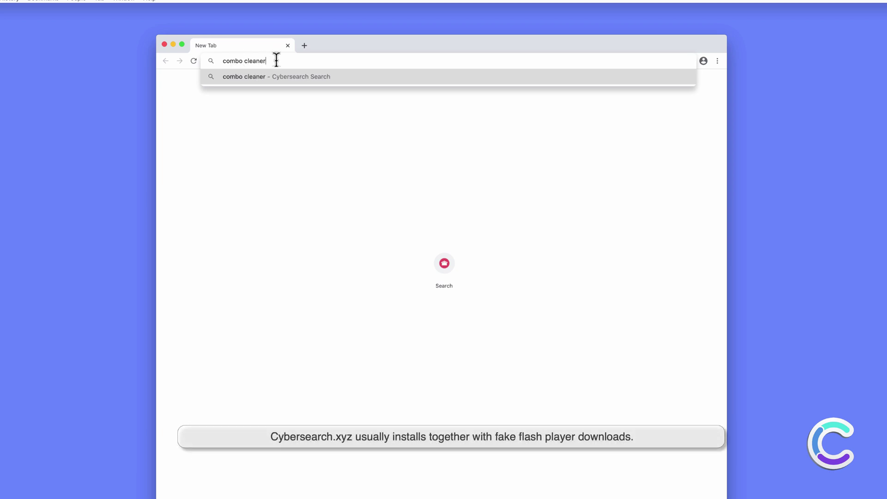
pyautogui.press('Return')
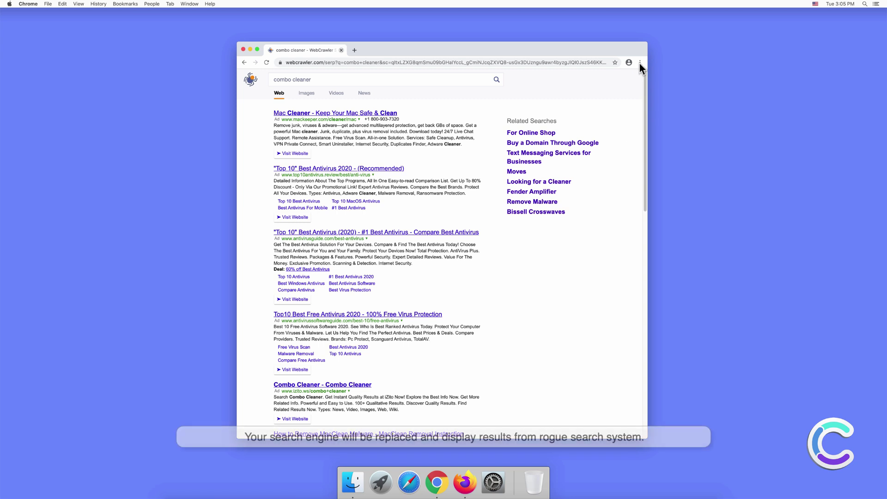
pyautogui.click(639, 63)
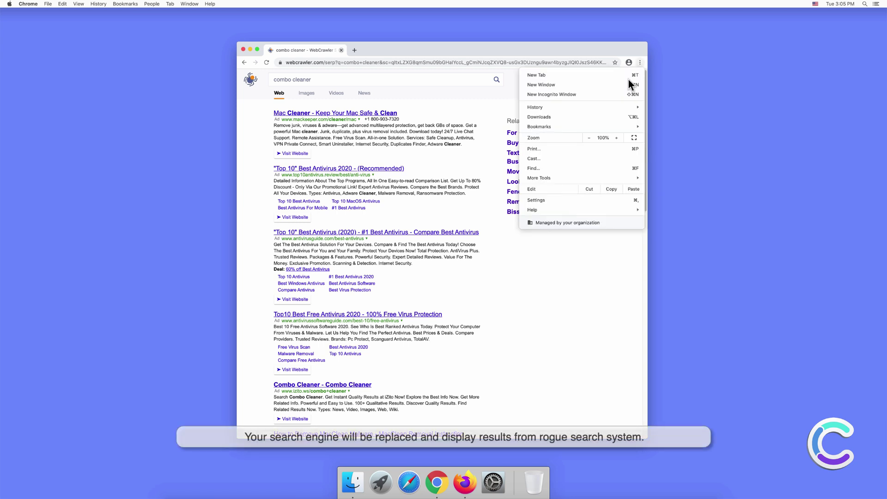
pyautogui.click(566, 223)
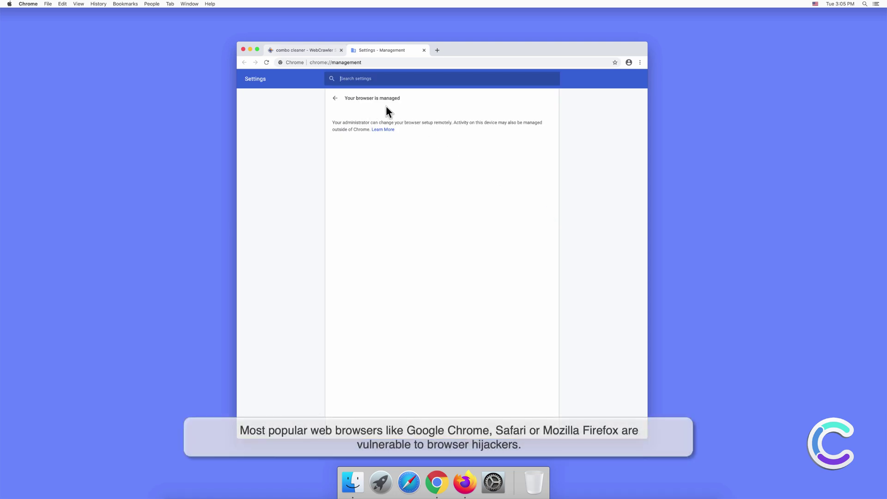
pyautogui.click(244, 49)
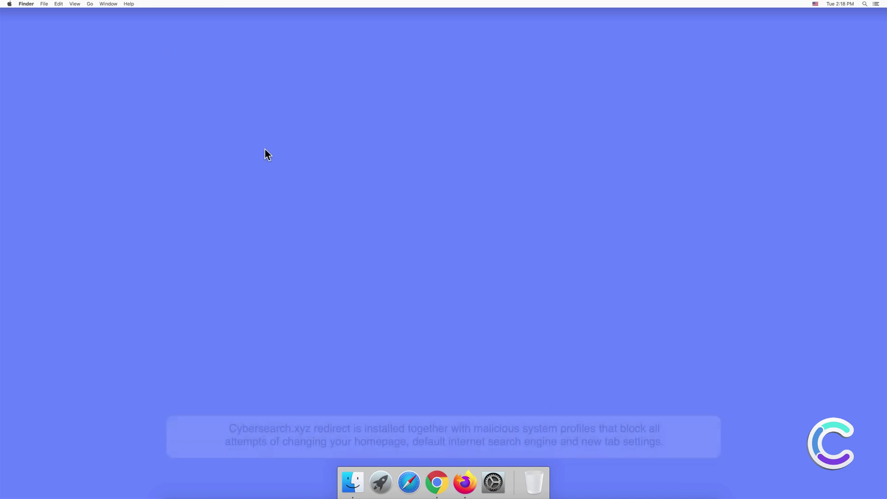
pyautogui.click(493, 481)
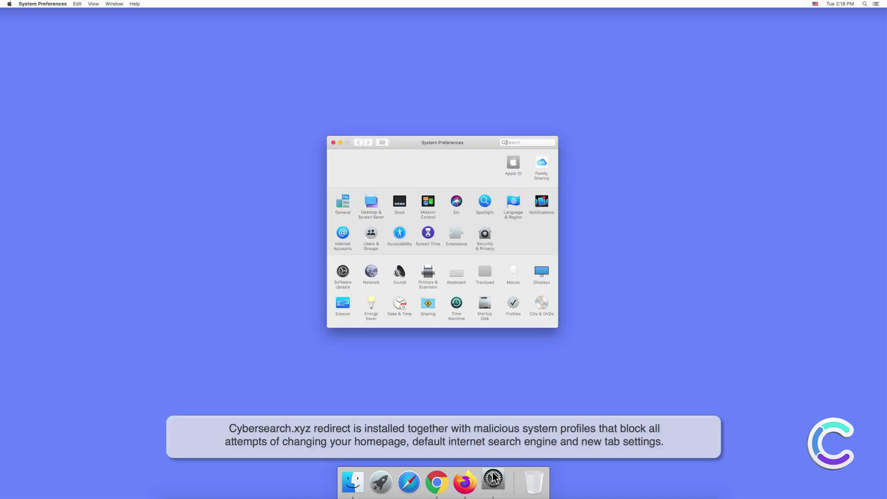
pyautogui.click(513, 305)
pyautogui.click(358, 143)
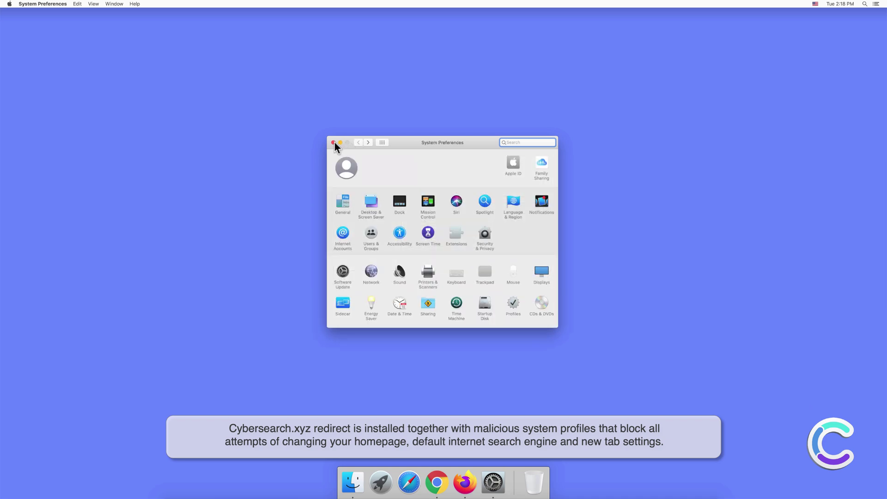
pyautogui.click(333, 144)
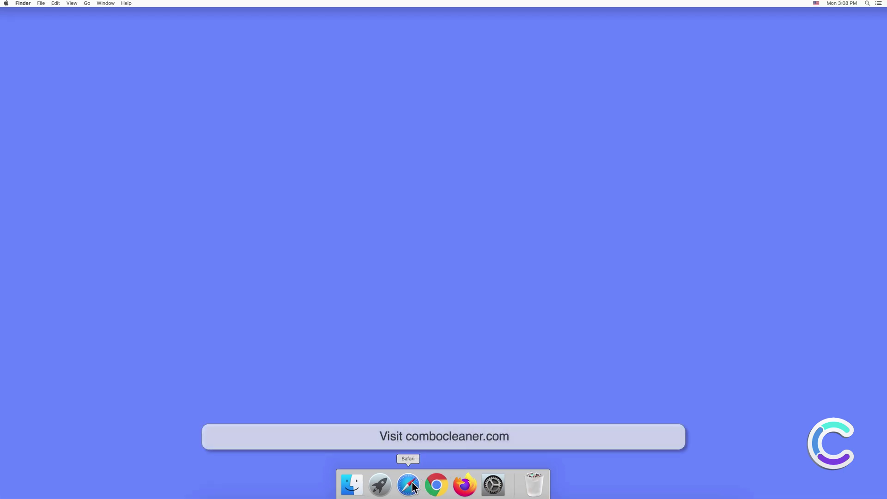
pyautogui.click(410, 486)
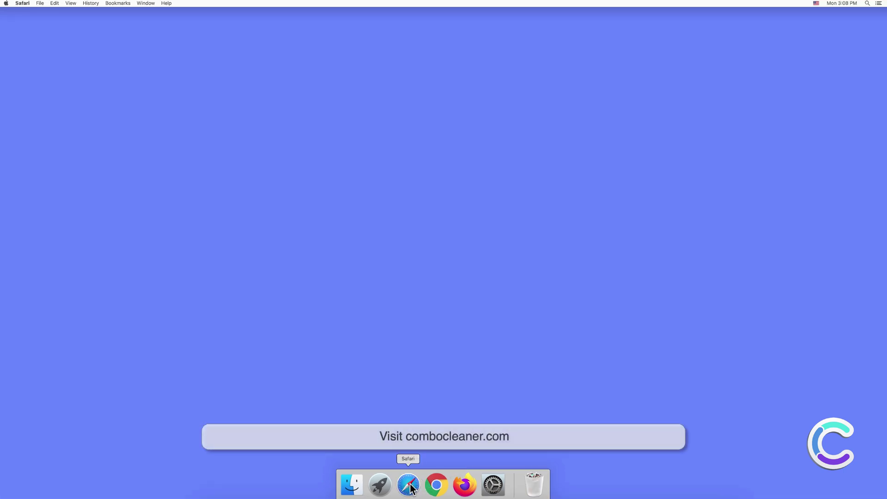
pyautogui.write('www')
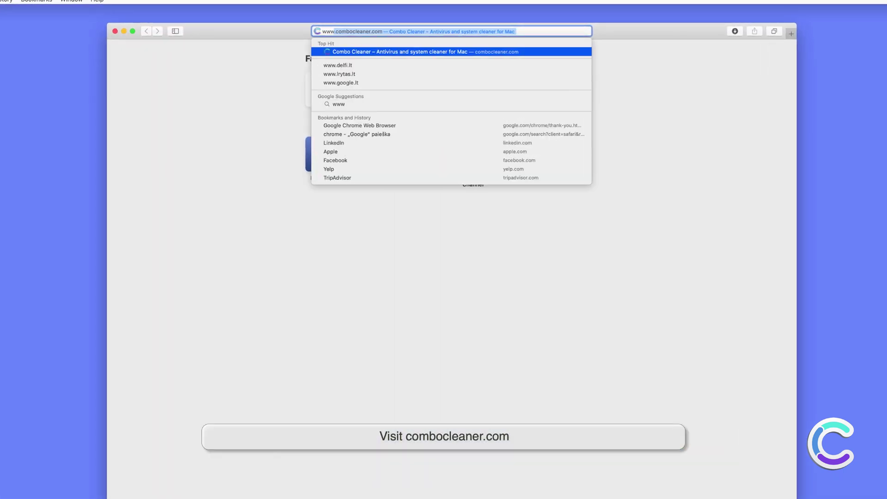
pyautogui.write('.combocleane')
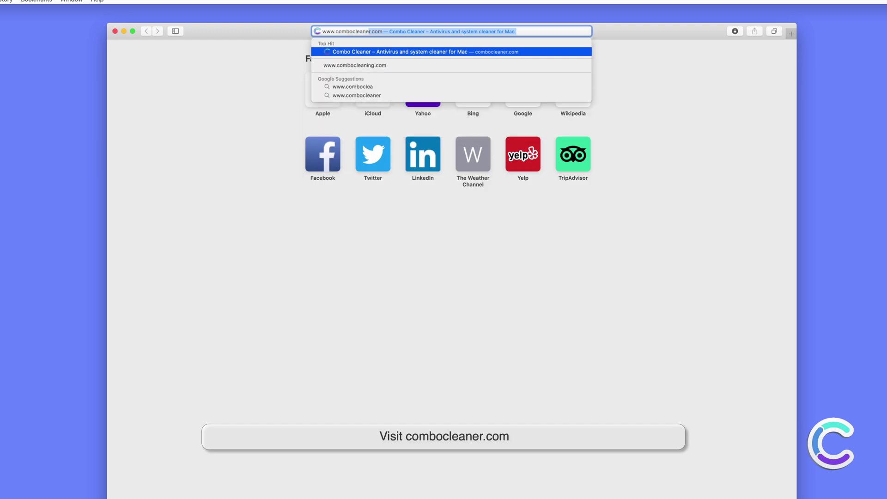
pyautogui.write('r.com')
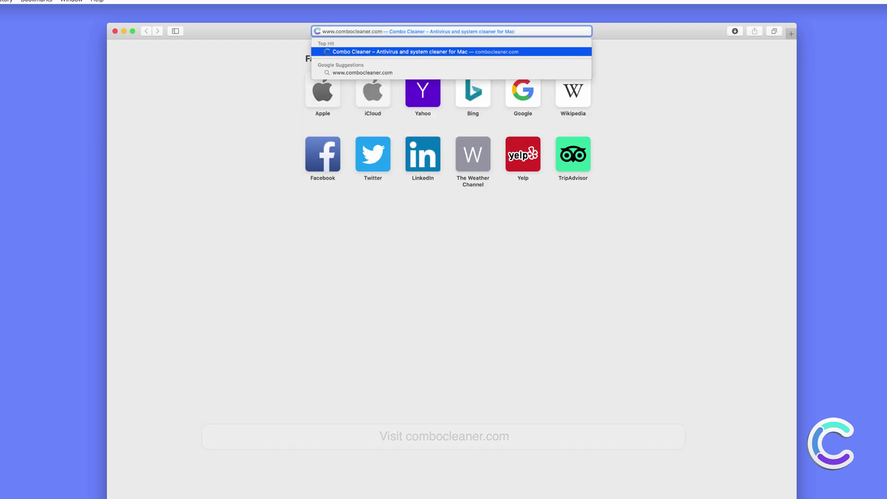
pyautogui.press('Return')
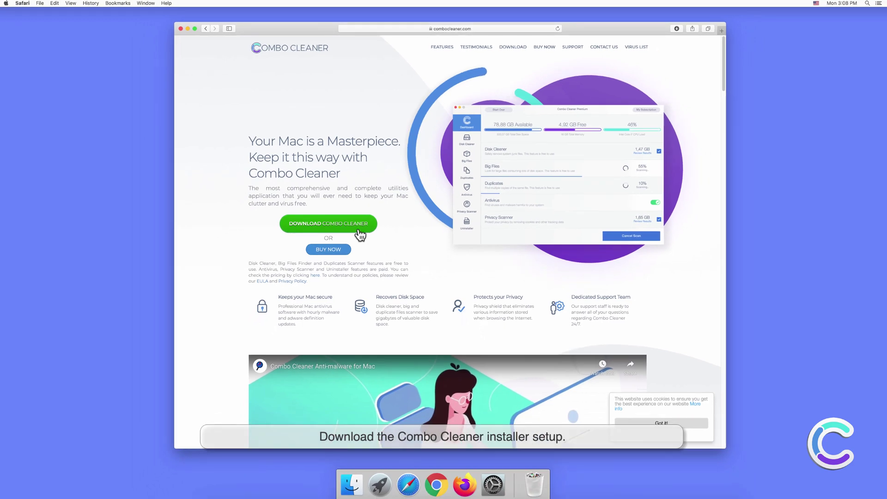
pyautogui.click(675, 29)
pyautogui.click(669, 56)
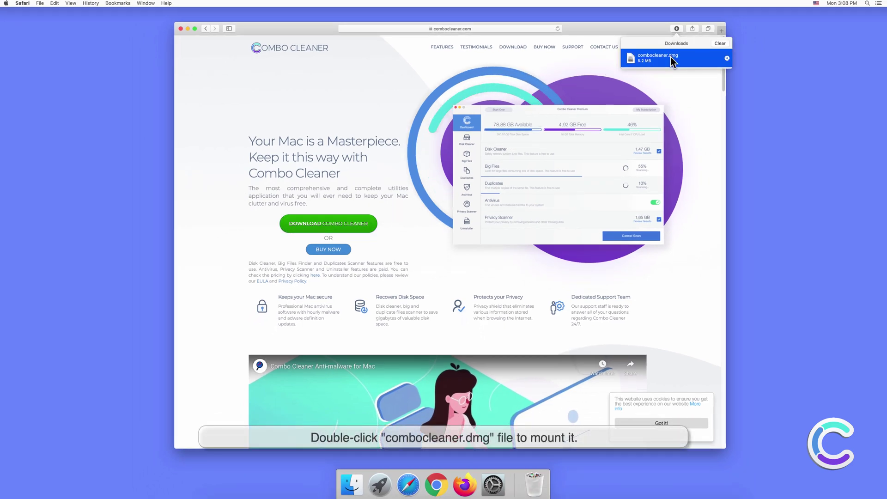
pyautogui.doubleClick(670, 57)
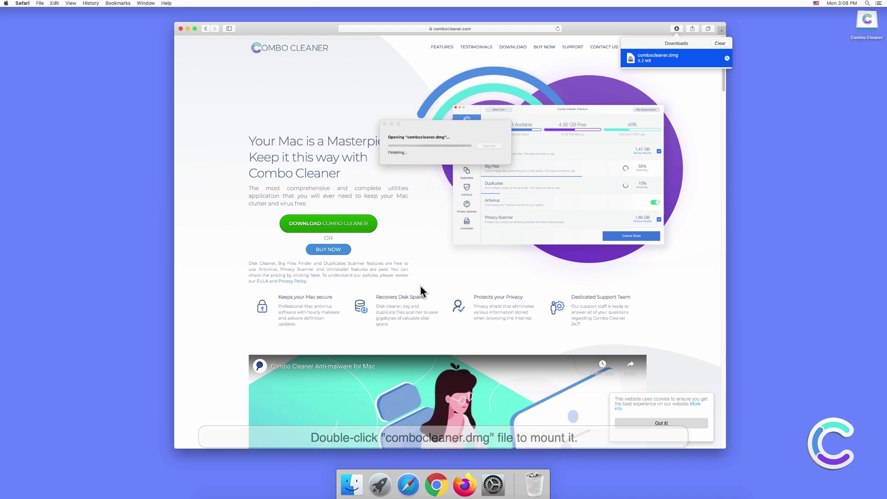
# Install Combo Cleaner into Applications and close the installer and Safari windows
pyautogui.moveTo(382, 260); pyautogui.dragTo(475, 255)
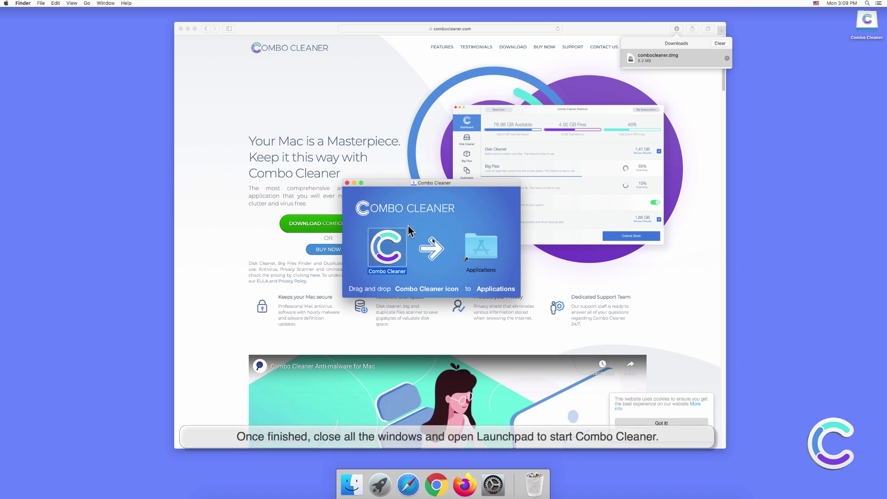
pyautogui.click(347, 183)
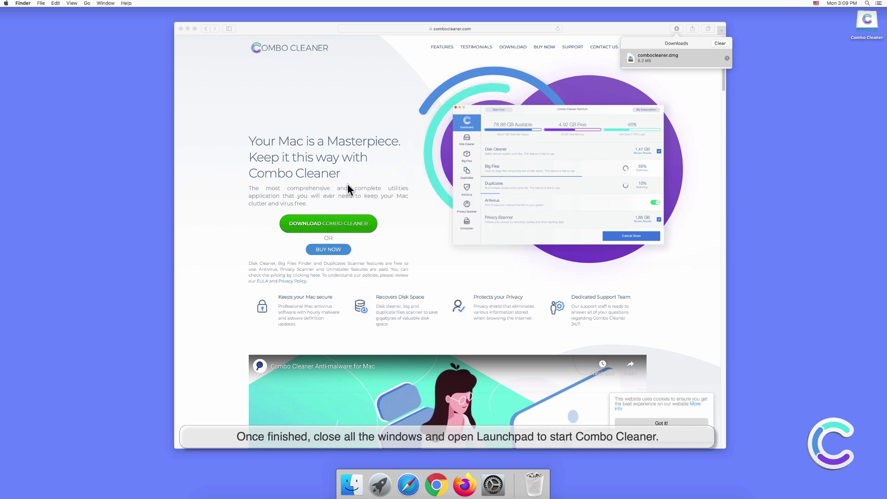
pyautogui.click(179, 33)
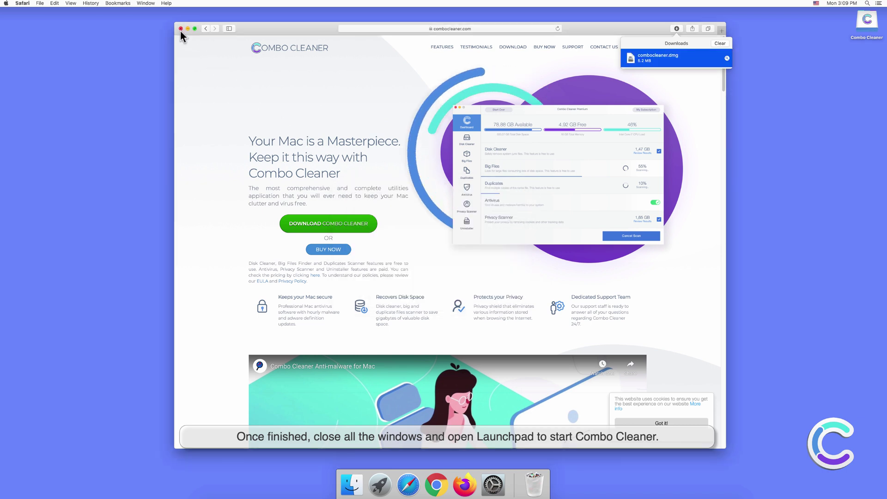
pyautogui.click(180, 28)
pyautogui.click(380, 485)
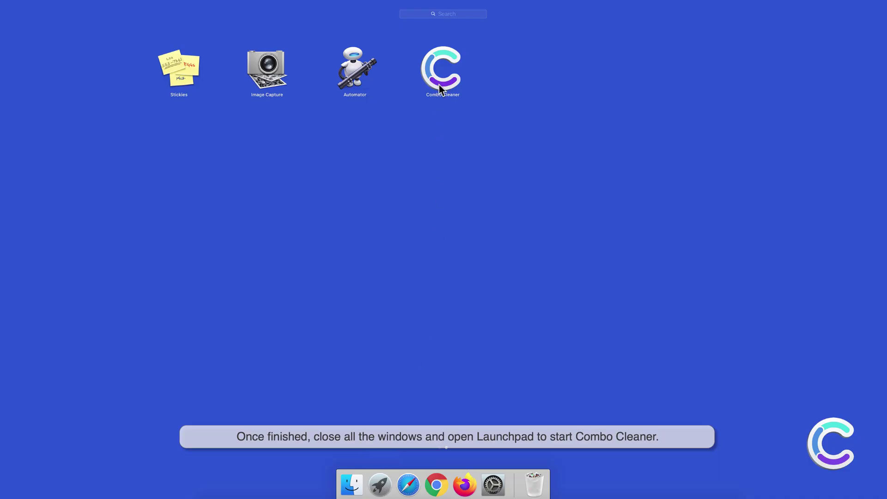
# Launch Combo Cleaner and run an Antivirus Full Scan, which detects 10 threats
pyautogui.click(440, 85)
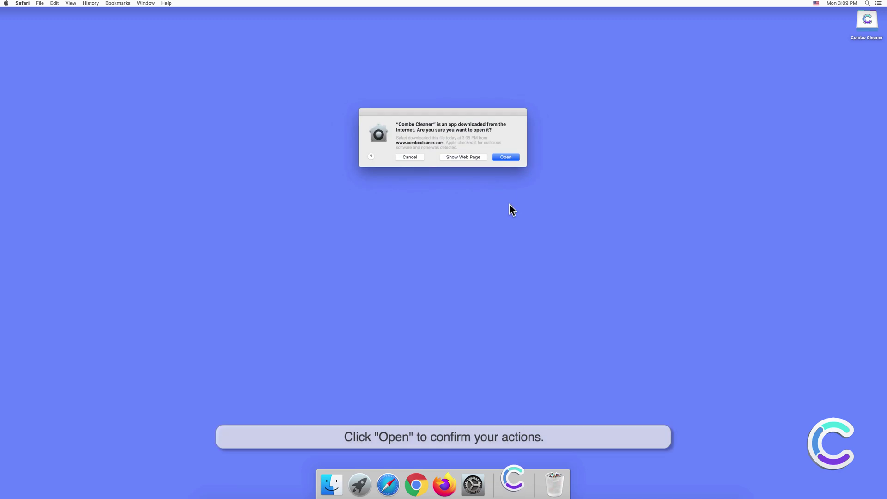
pyautogui.click(509, 158)
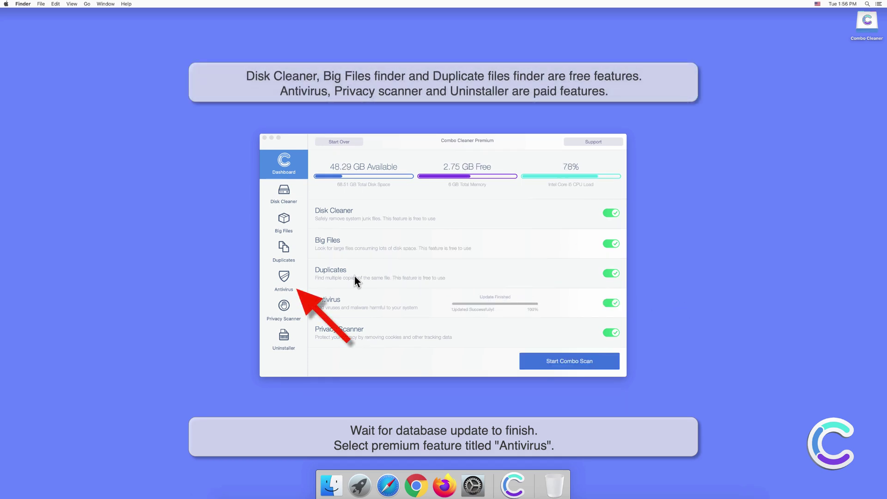
pyautogui.click(287, 277)
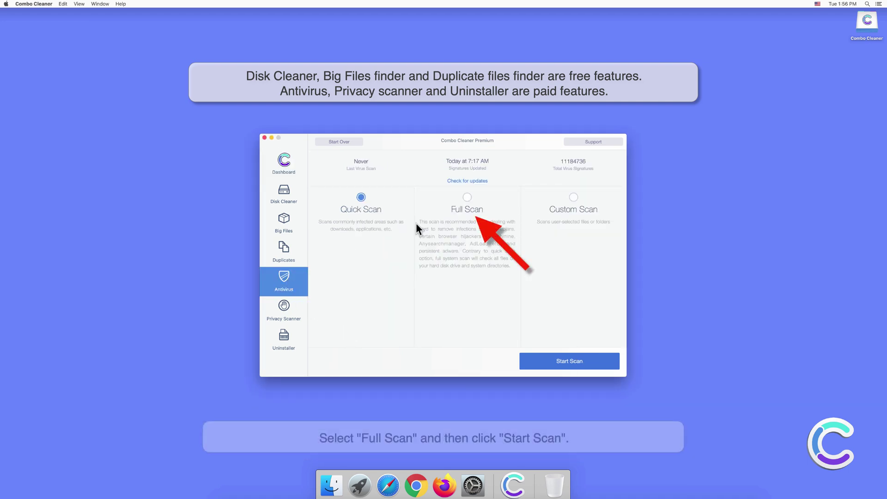
pyautogui.click(465, 197)
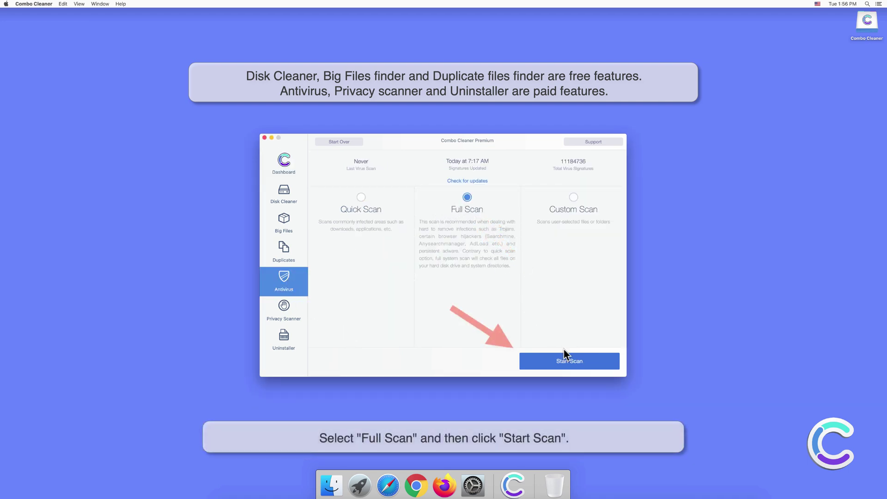
pyautogui.click(570, 359)
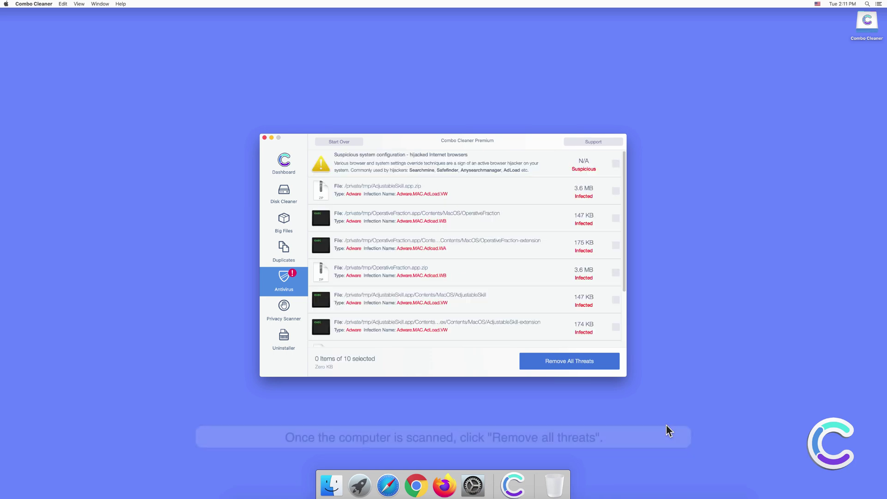
# Remove all detected threats, authenticating with the administrator password, then restart the Mac
pyautogui.click(575, 363)
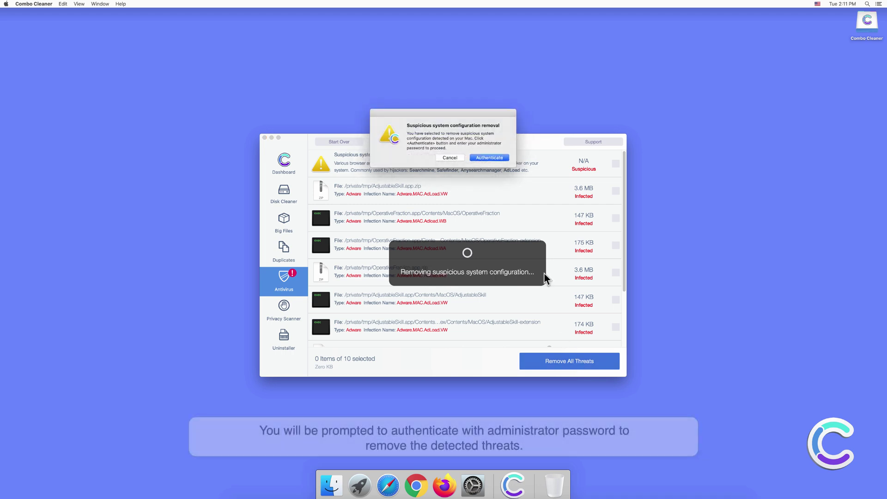
pyautogui.click(491, 157)
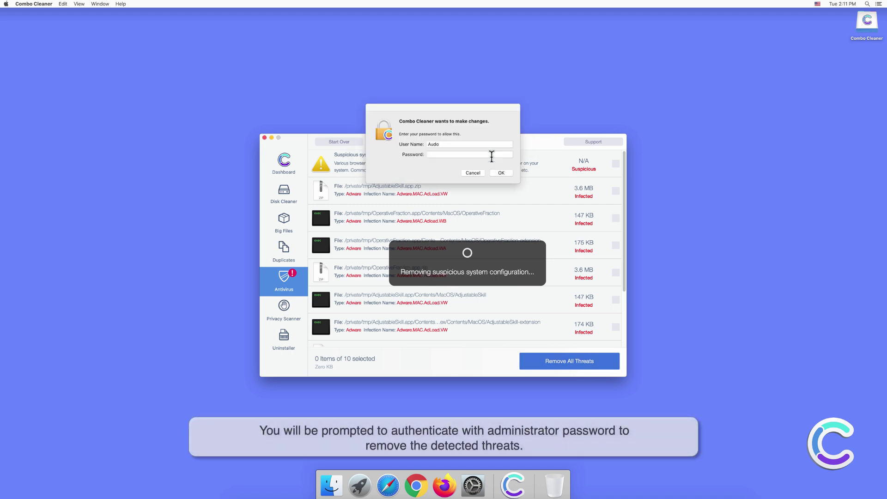
pyautogui.write('••••••')
pyautogui.click(500, 173)
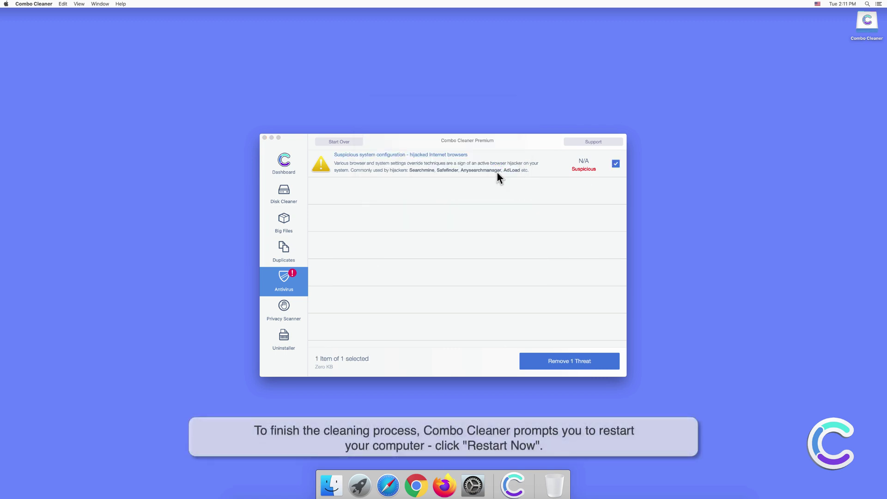
pyautogui.click(494, 156)
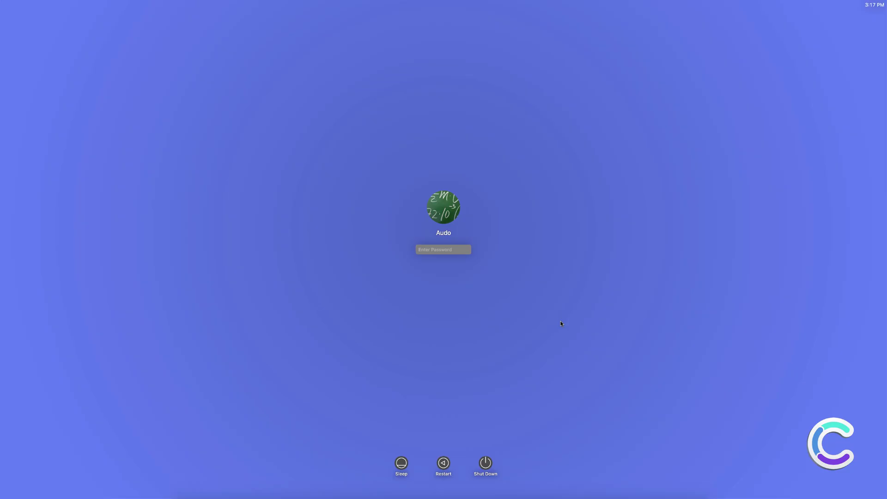
# Enter the account password at the login screen to return to the desktop
pyautogui.write('•••')
pyautogui.press('Return')
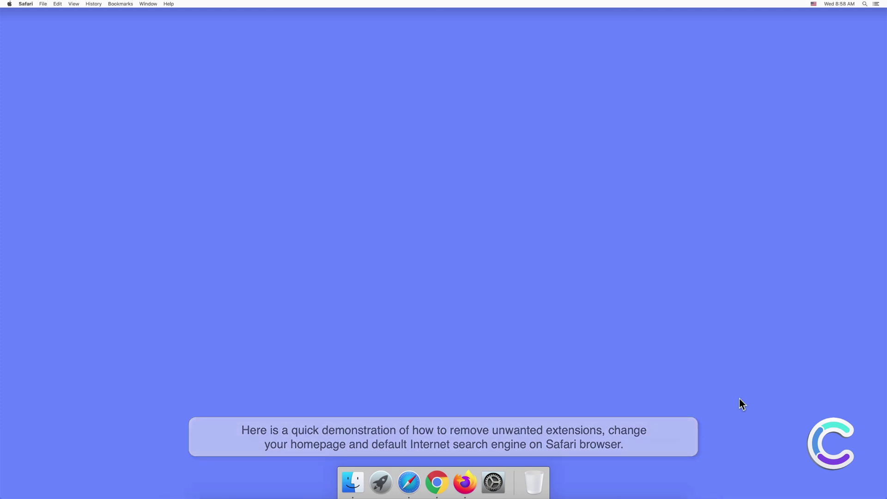
# Uninstall the Cyber Search extension by moving SearchAppExtension from Applications to the Trash
pyautogui.click(409, 482)
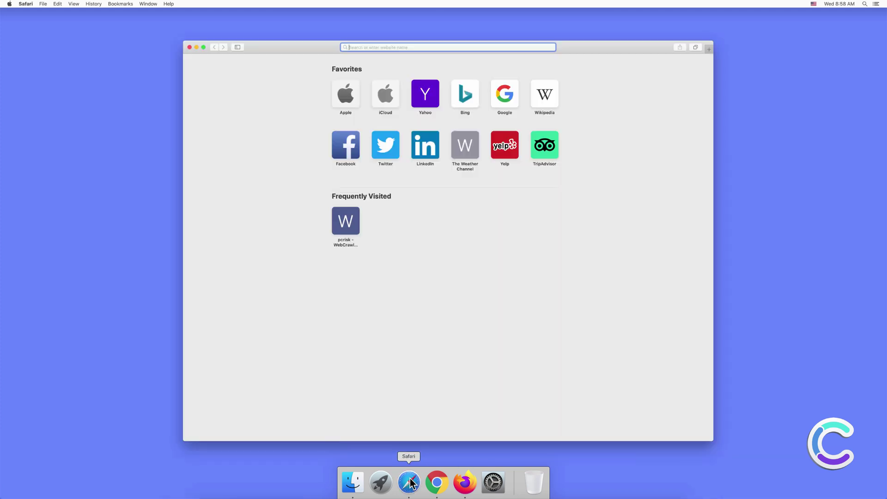
pyautogui.click(26, 4)
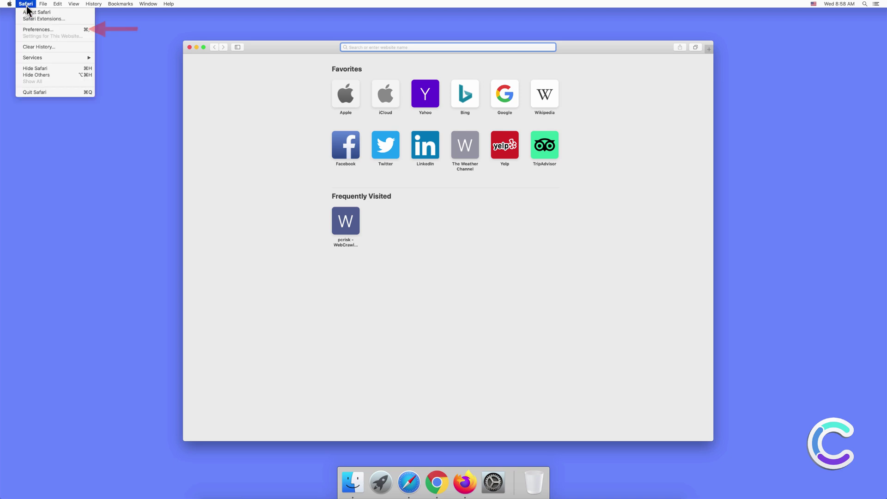
pyautogui.click(29, 29)
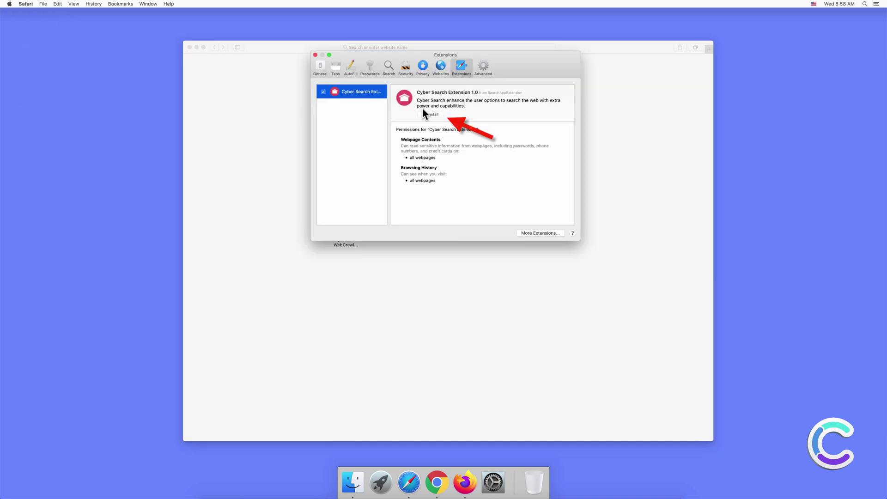
pyautogui.click(423, 113)
pyautogui.click(484, 118)
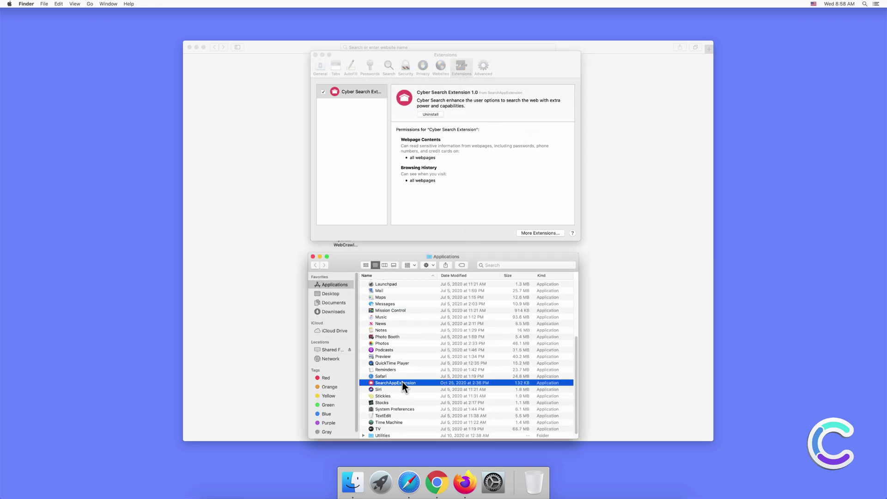
pyautogui.rightClick(402, 381)
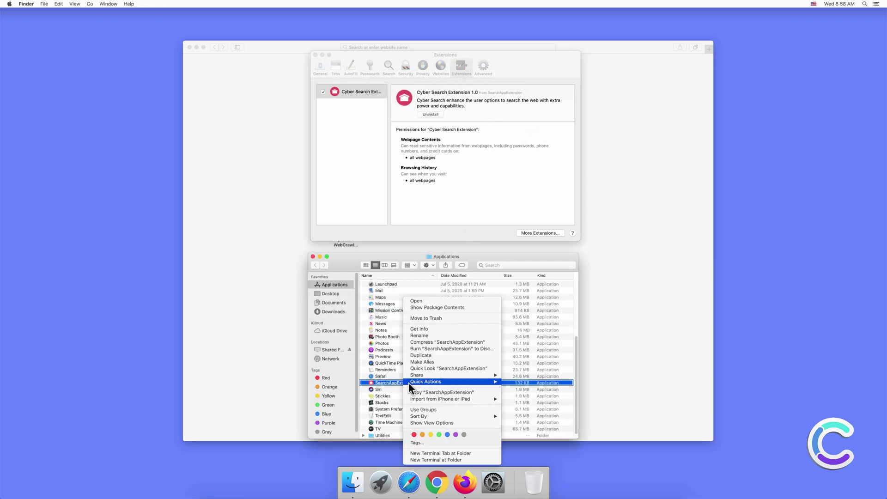
pyautogui.click(423, 319)
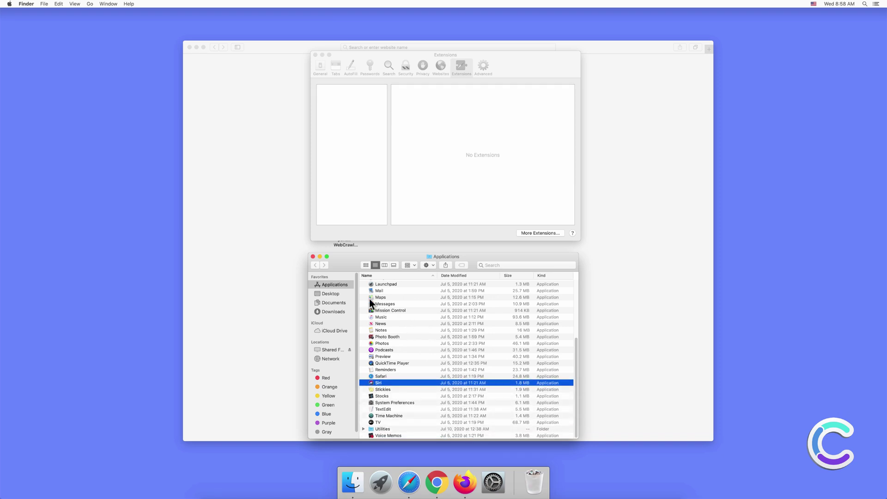
pyautogui.click(313, 257)
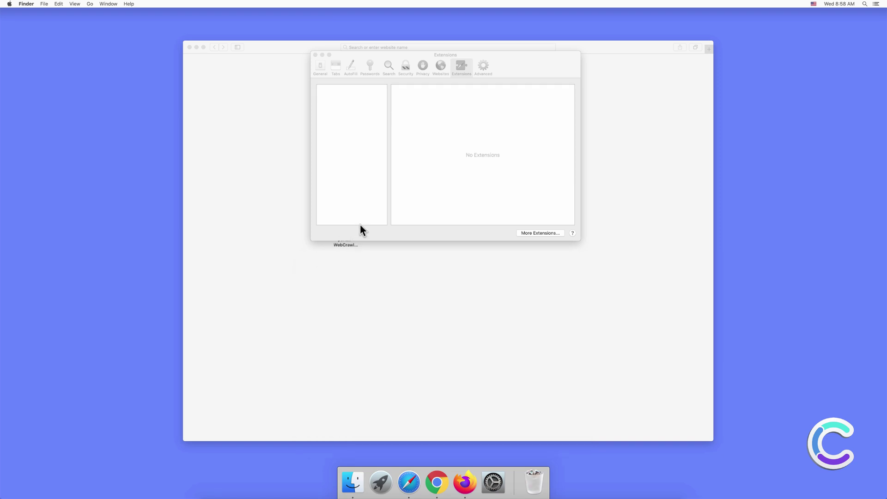
pyautogui.click(450, 147)
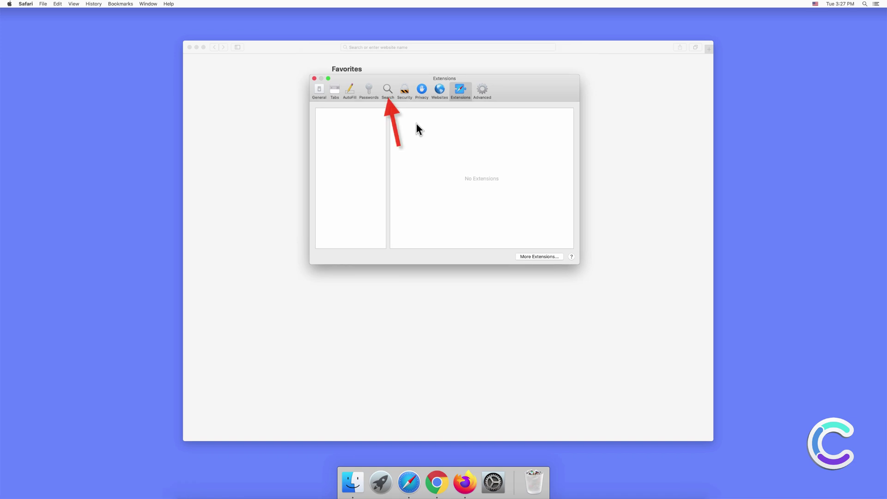
# Choose Google as Safari's search engine
pyautogui.click(388, 90)
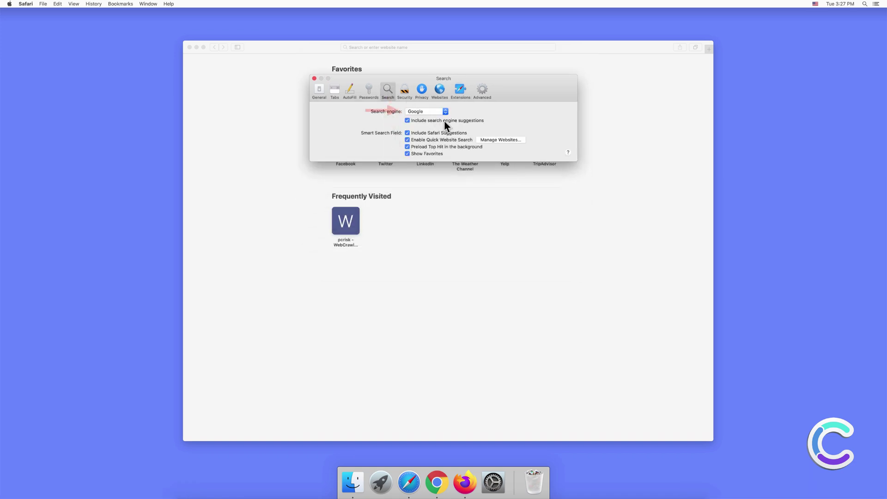
pyautogui.click(444, 113)
pyautogui.click(436, 112)
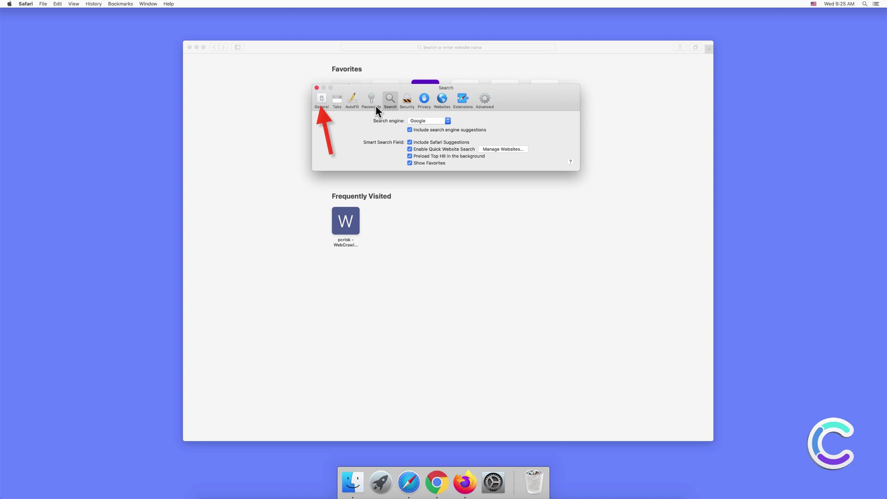
pyautogui.click(321, 99)
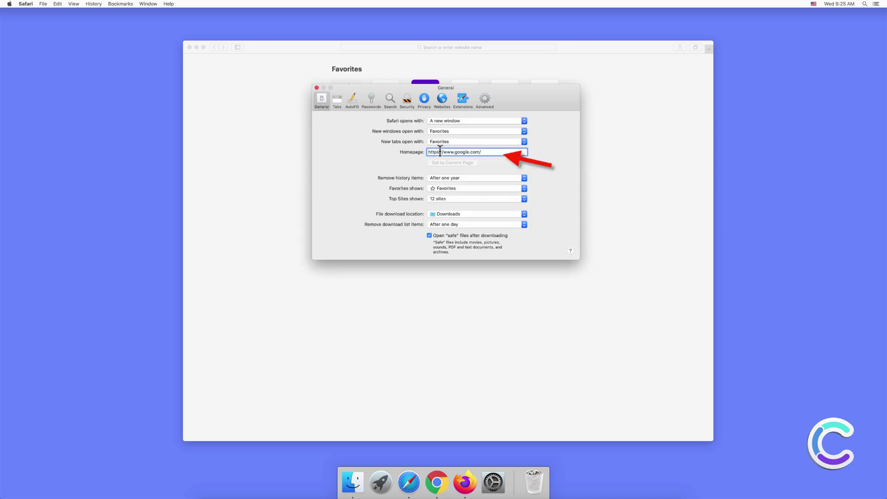
pyautogui.press('BackSpace')
pyautogui.write('www.google.com')
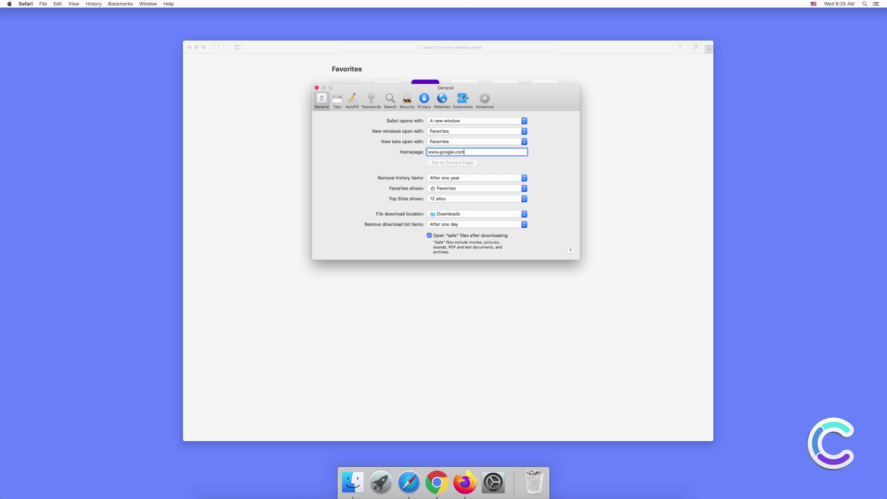
pyautogui.press('Return')
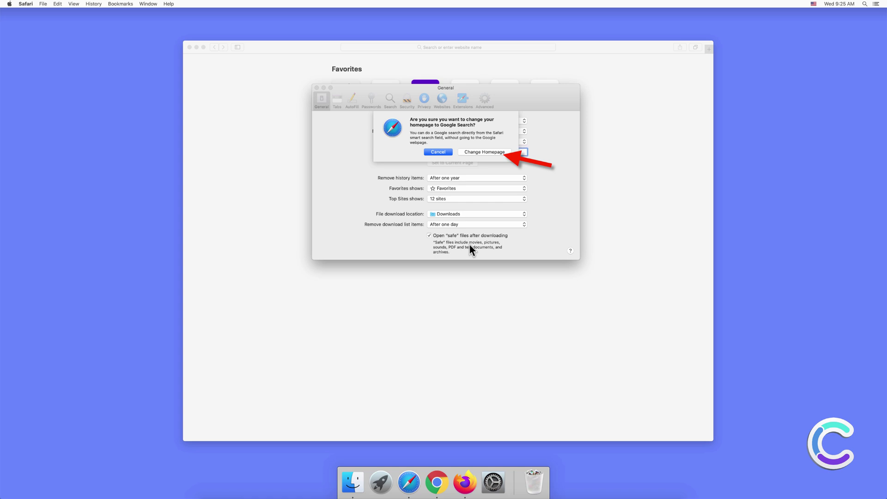
pyautogui.click(487, 154)
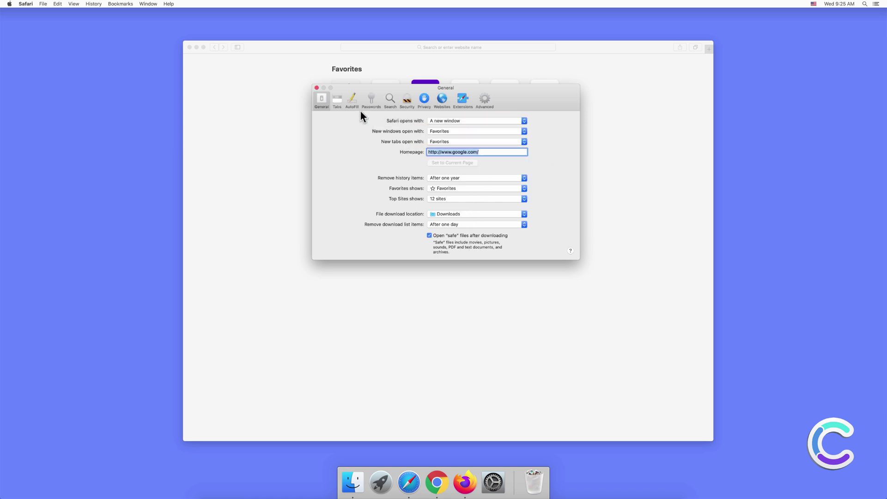
pyautogui.click(316, 88)
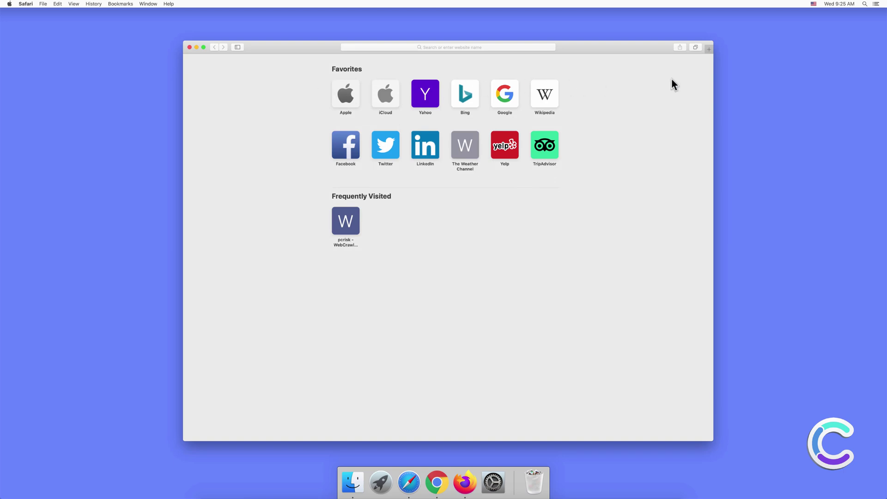
pyautogui.click(709, 49)
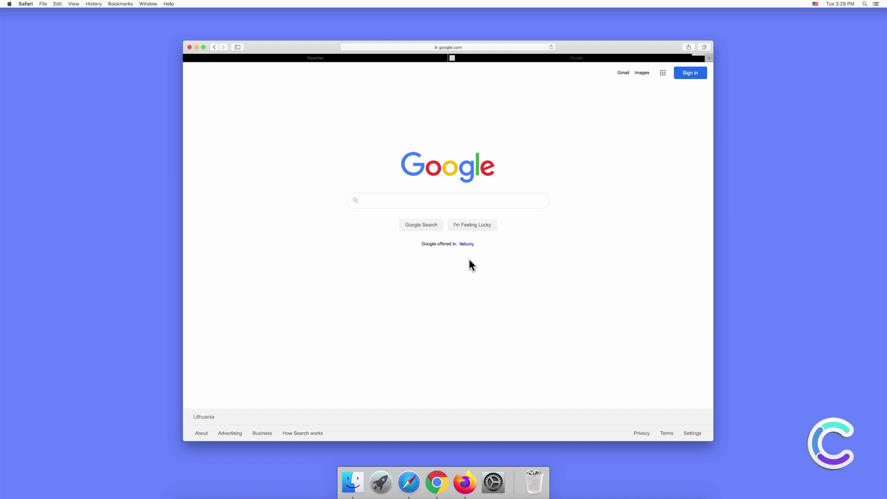
pyautogui.click(189, 47)
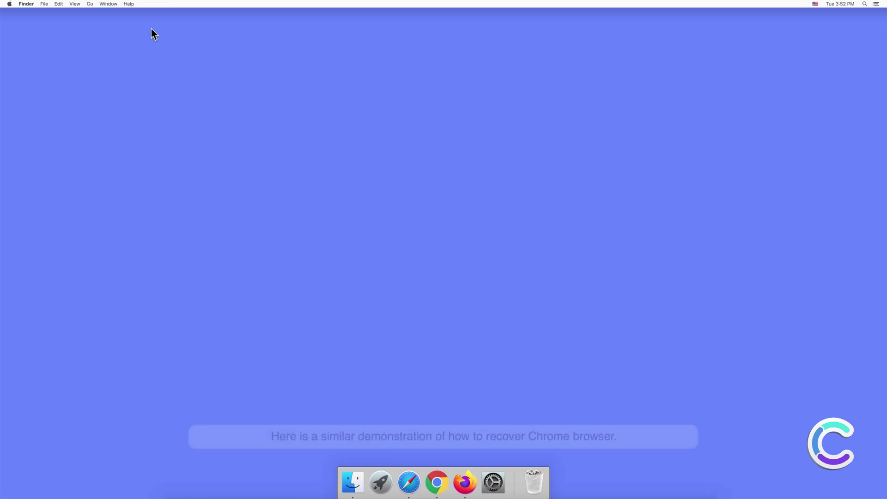
# Open Chrome's Extensions page, which shows none installed, then its Settings page
pyautogui.click(439, 488)
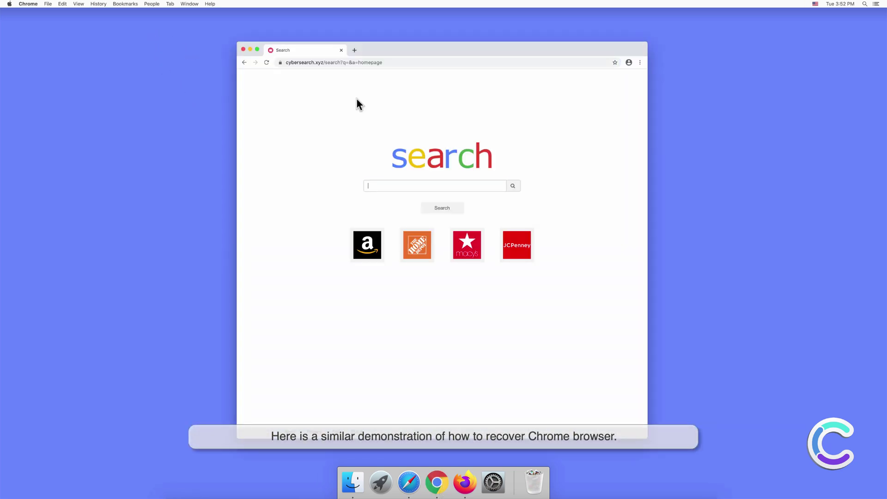
pyautogui.click(640, 63)
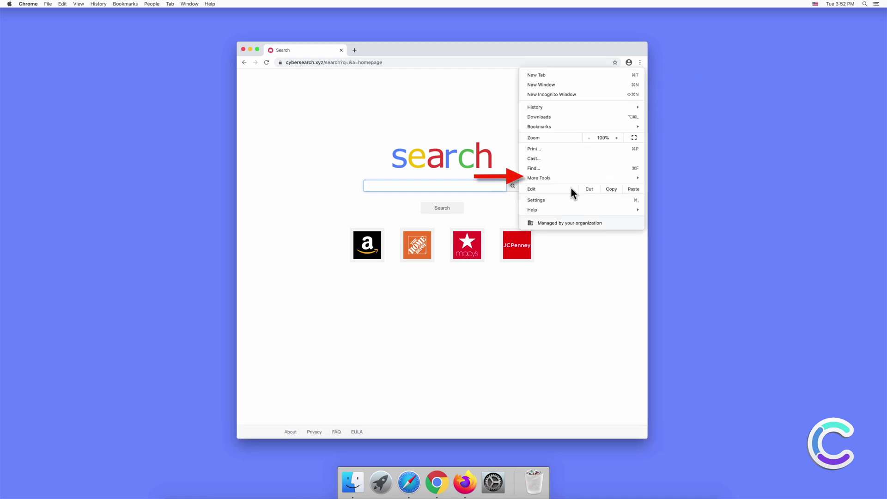
pyautogui.moveTo(553, 179)
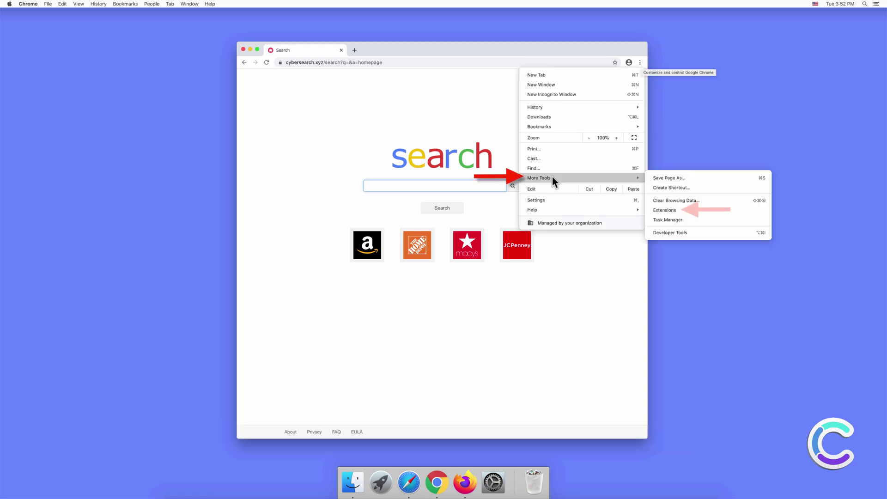
pyautogui.click(661, 210)
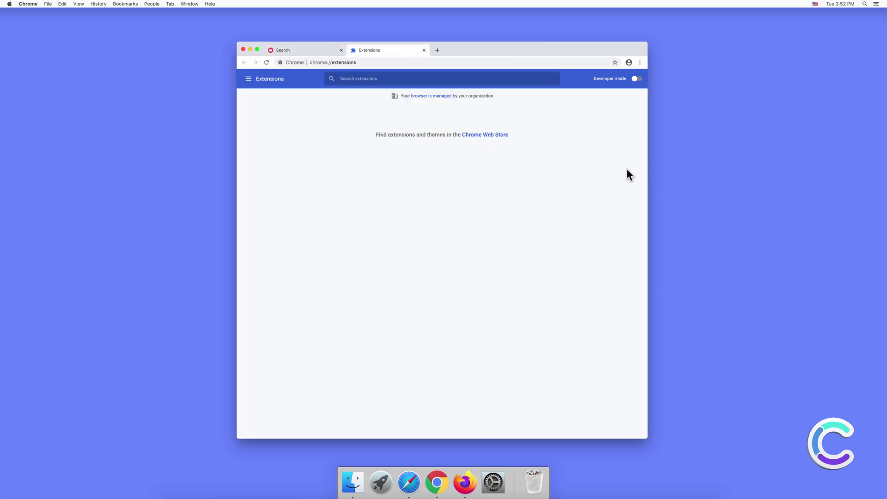
pyautogui.click(640, 62)
pyautogui.click(550, 199)
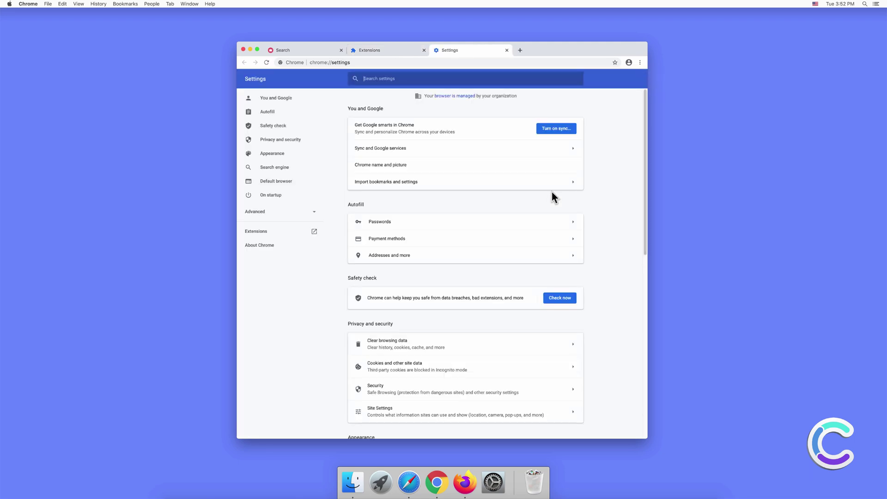
# Set Chrome's address-bar search engine to Google
pyautogui.moveTo(645, 176); pyautogui.dragTo(645, 248)
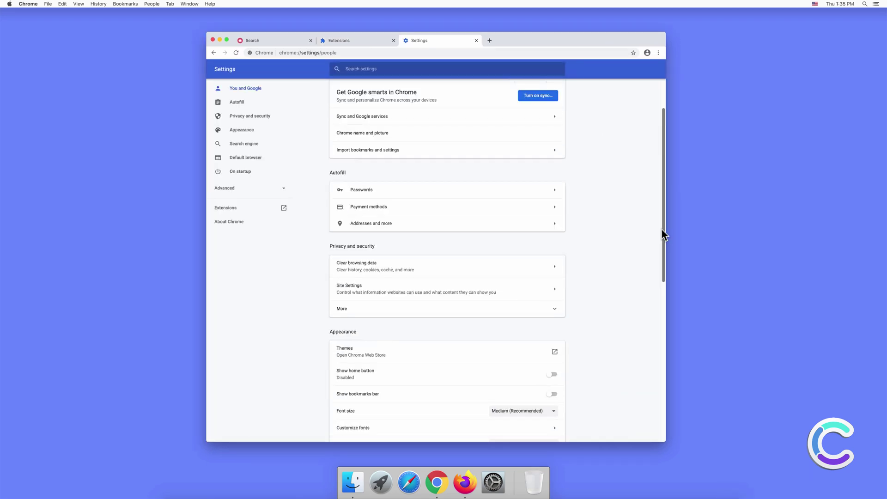
pyautogui.moveTo(661, 236); pyautogui.dragTo(660, 392)
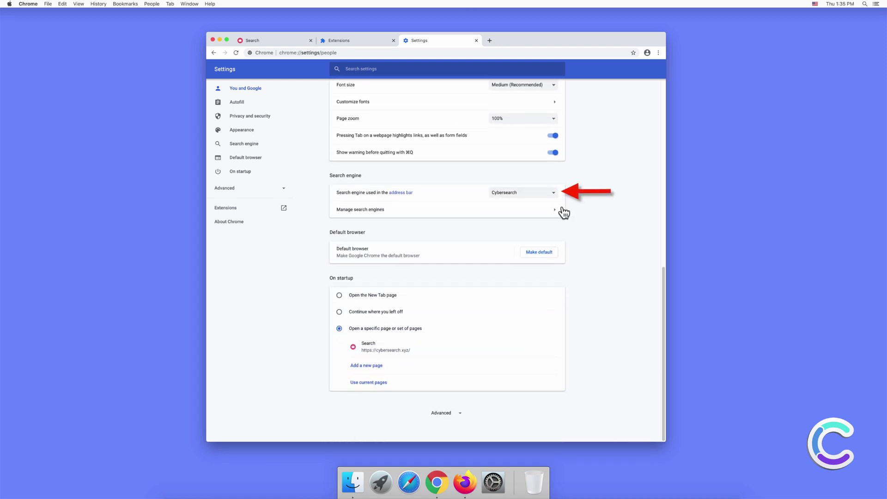
pyautogui.click(554, 195)
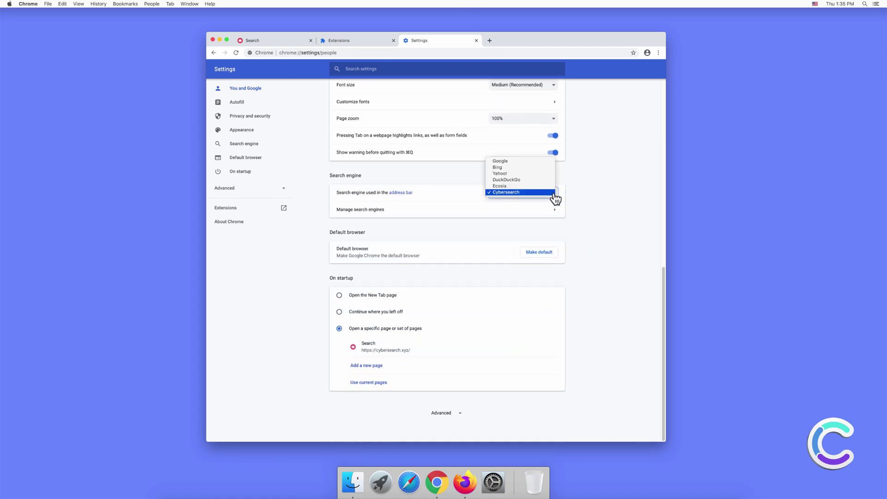
pyautogui.click(514, 163)
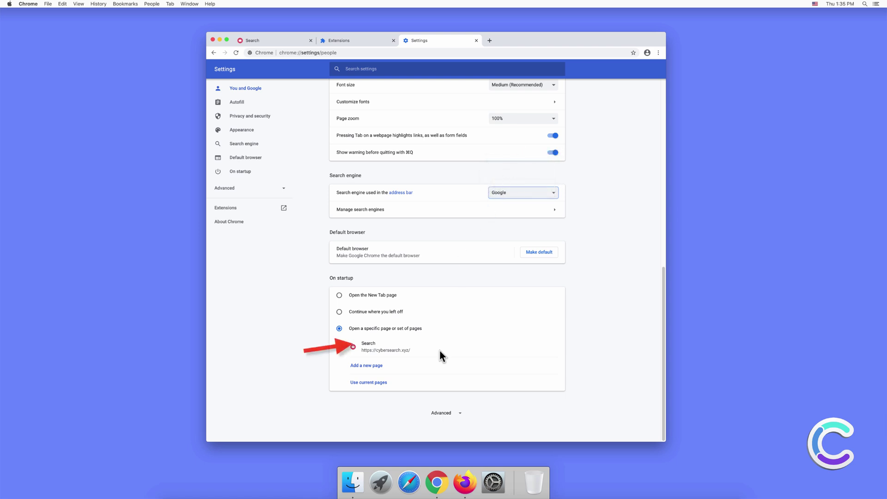
pyautogui.click(552, 347)
pyautogui.click(552, 348)
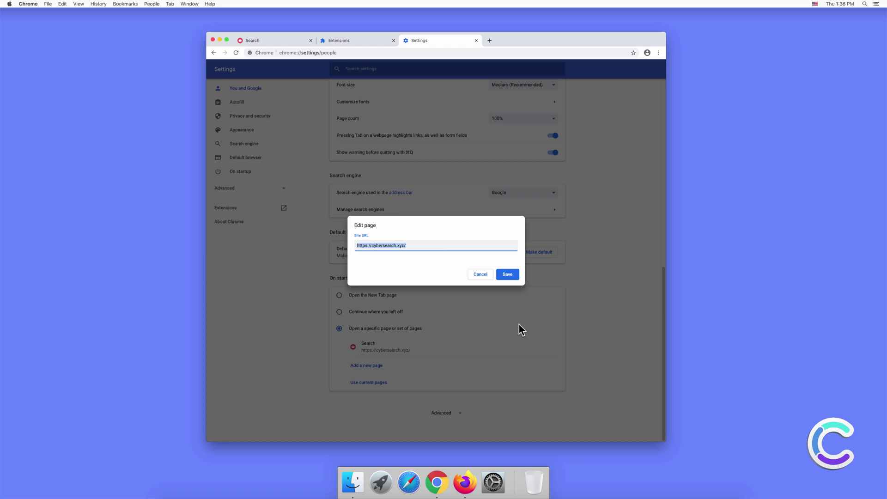
pyautogui.click(407, 246)
pyautogui.tripleClick(390, 247)
pyautogui.write('www.google.com')
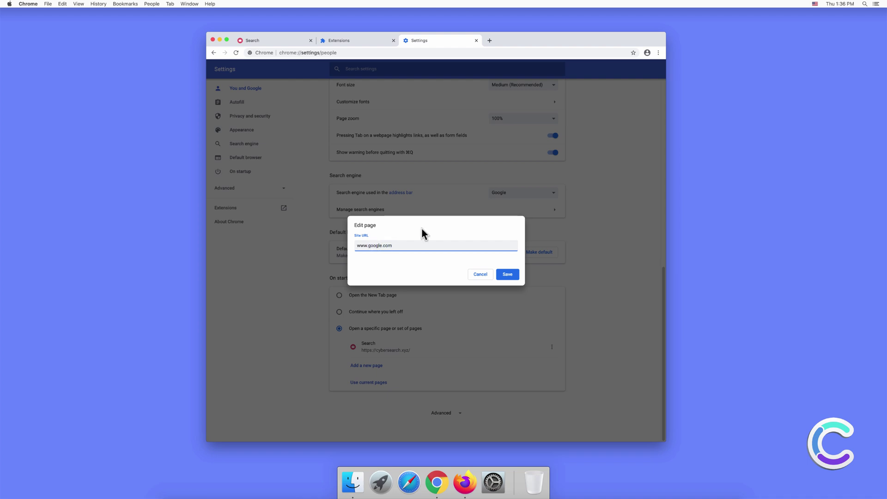
pyautogui.click(507, 275)
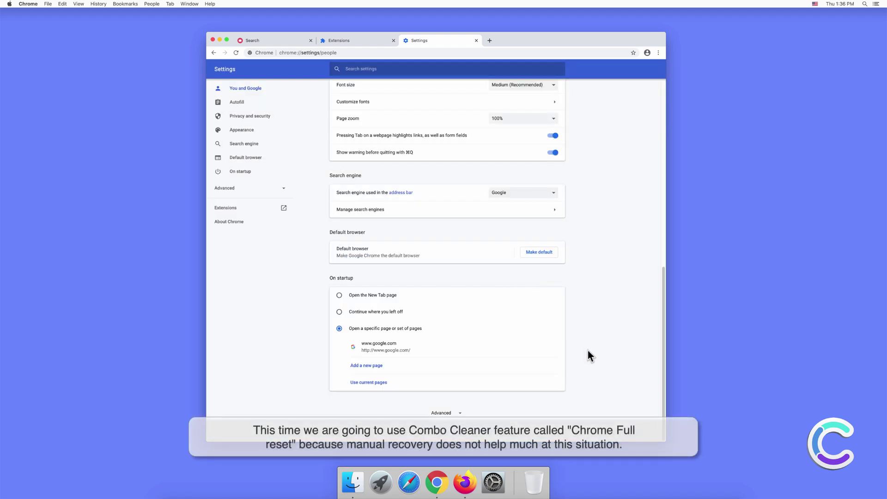
pyautogui.scroll(5, 595, 346)
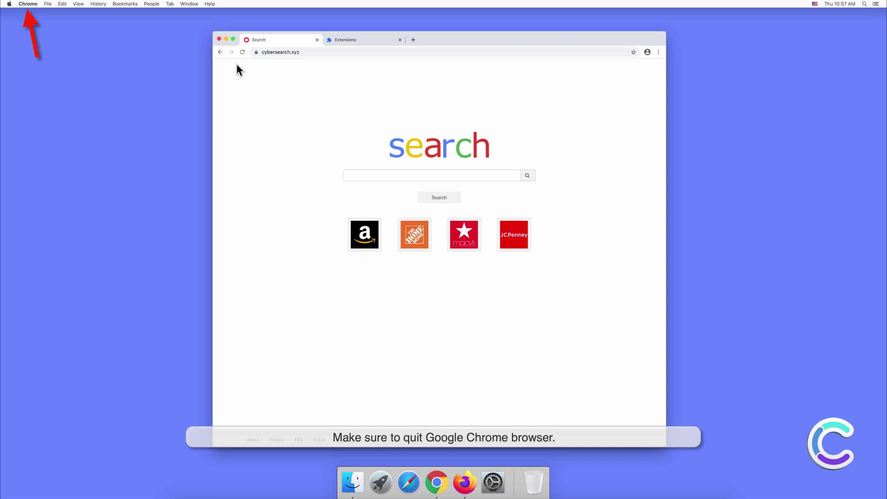
# Quit Google Chrome from its app menu and launch Combo Cleaner from Launchpad
pyautogui.click(29, 5)
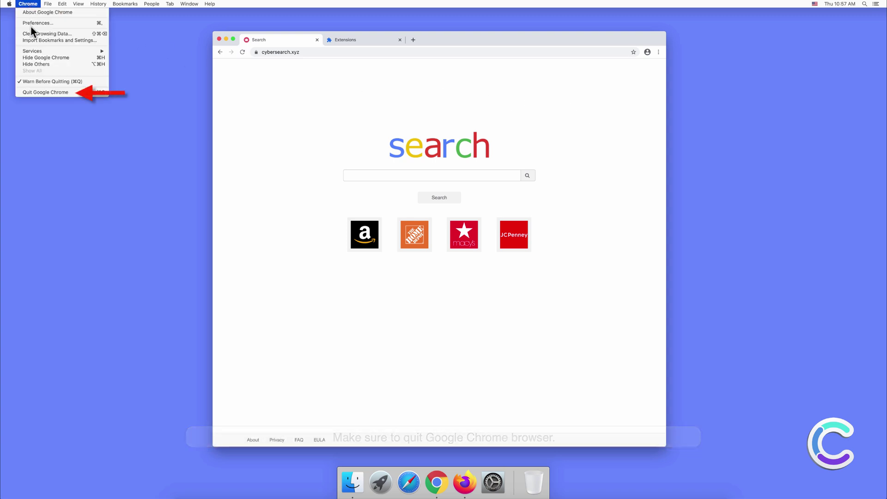
pyautogui.click(34, 92)
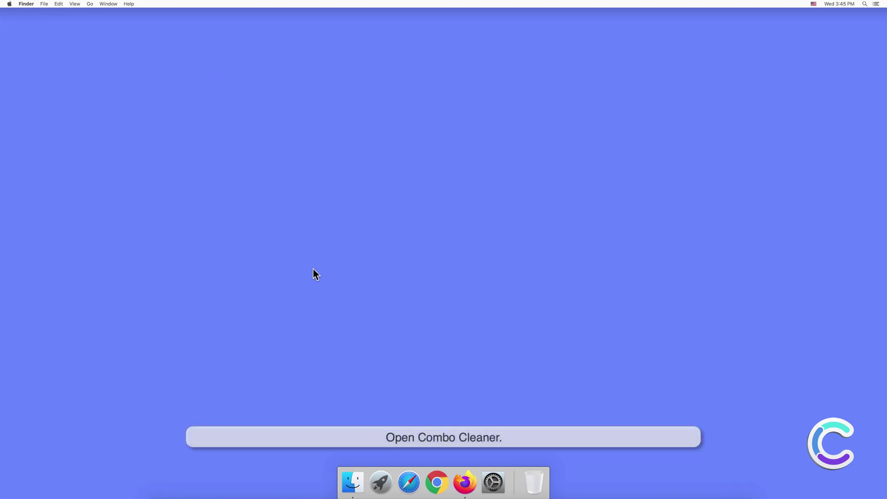
pyautogui.click(380, 482)
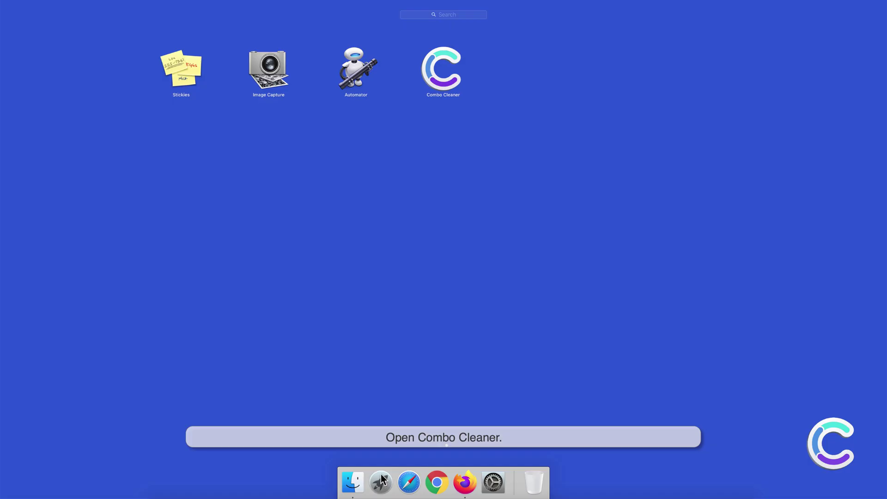
pyautogui.click(439, 88)
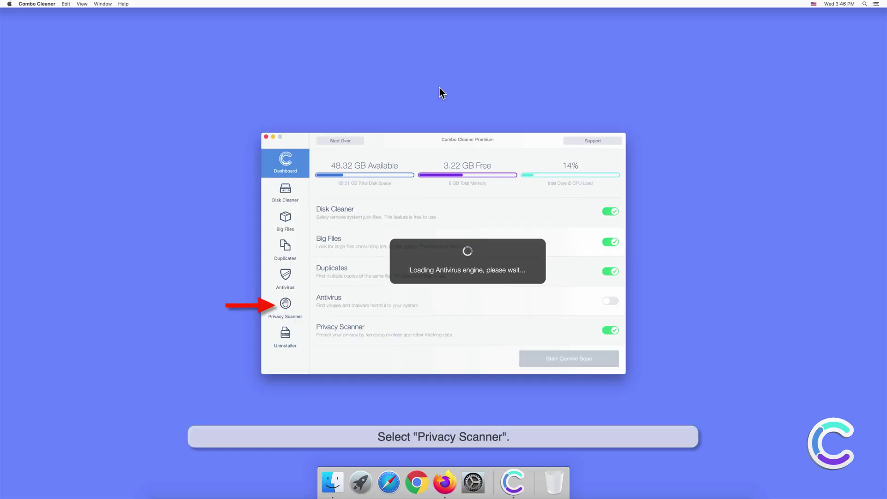
# Run the Privacy Scanner and deselect the Firefox, Safari, Chrome and System items
pyautogui.click(286, 304)
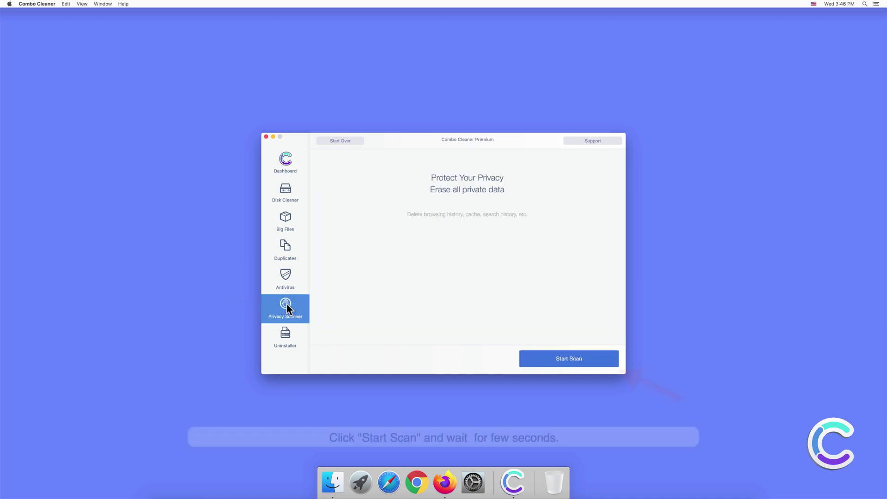
pyautogui.click(560, 361)
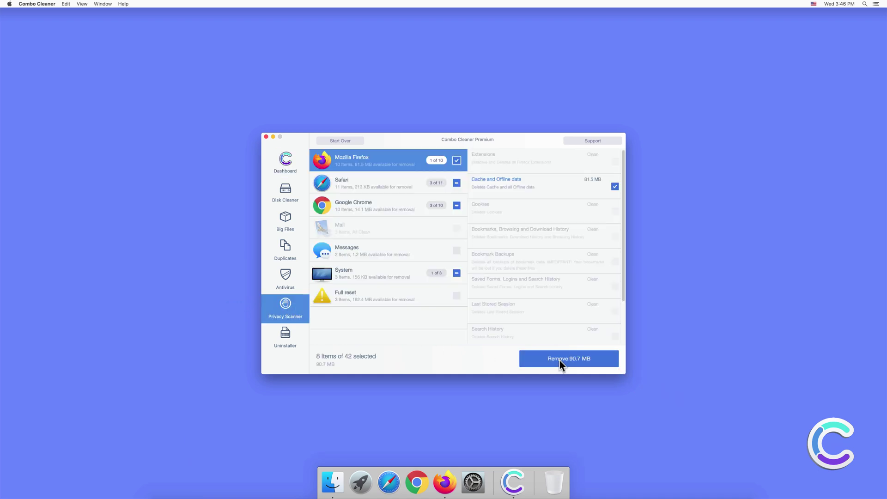
pyautogui.click(456, 161)
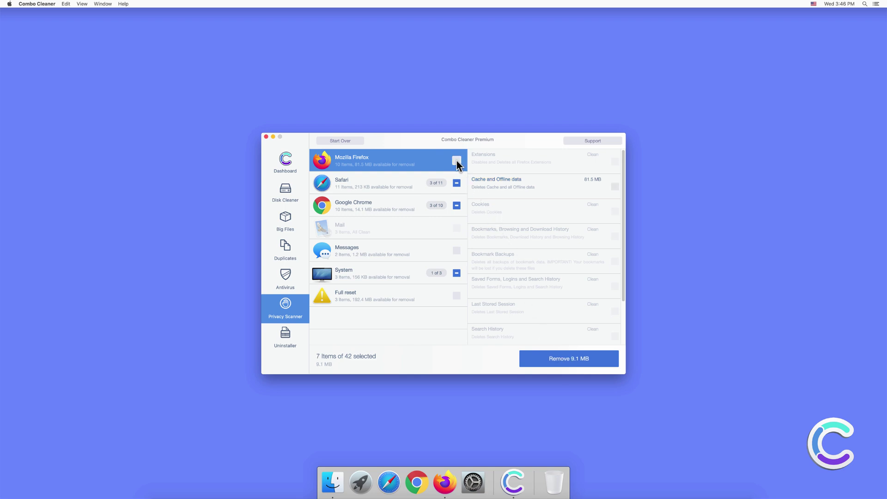
pyautogui.click(458, 186)
pyautogui.click(457, 206)
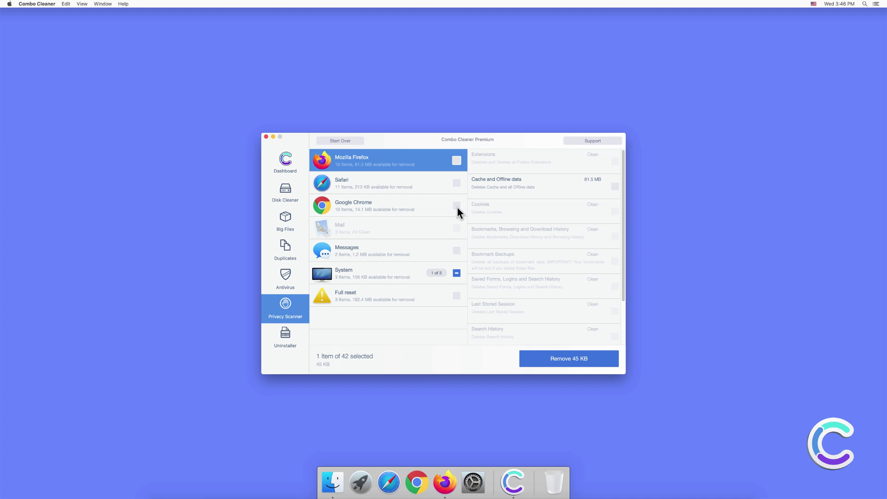
pyautogui.click(458, 273)
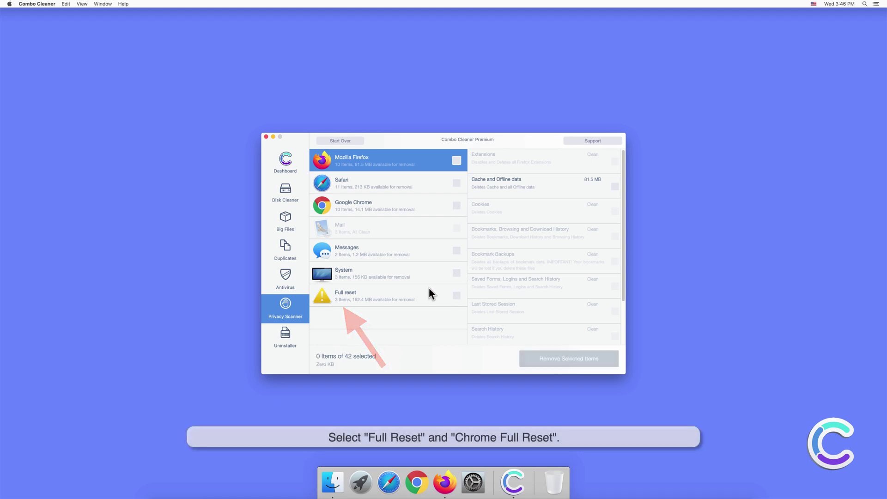
# Select only Chrome Full Reset, remove the 16.3 MB, confirm, then close Combo Cleaner
pyautogui.click(378, 295)
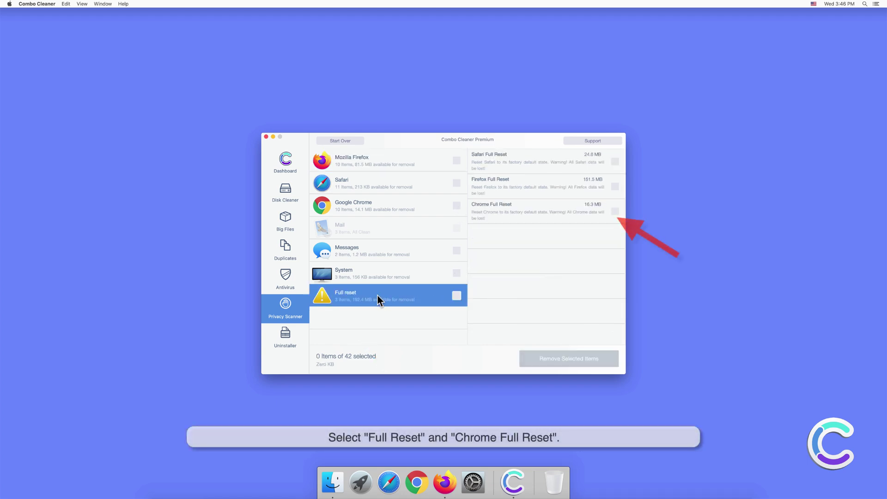
pyautogui.click(615, 212)
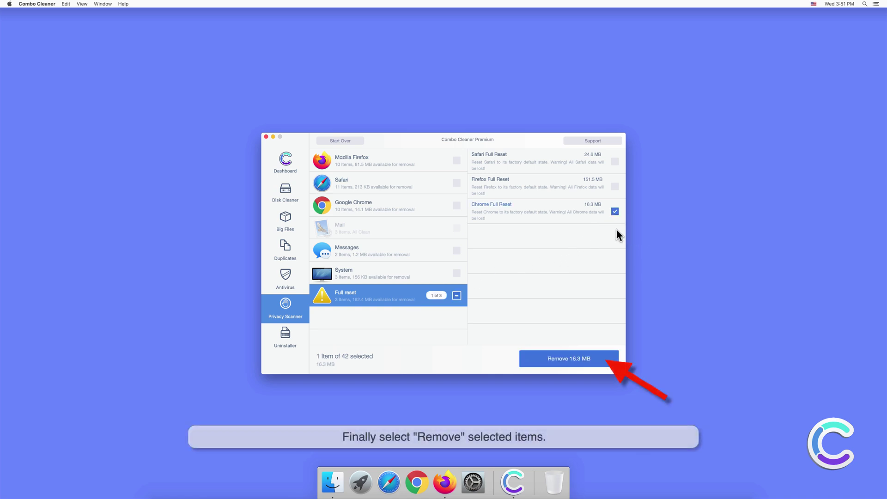
pyautogui.click(556, 359)
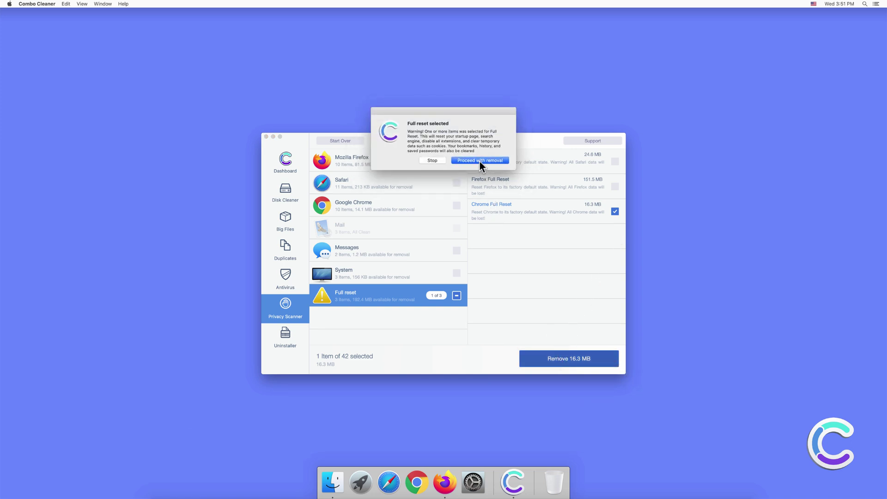
pyautogui.click(479, 161)
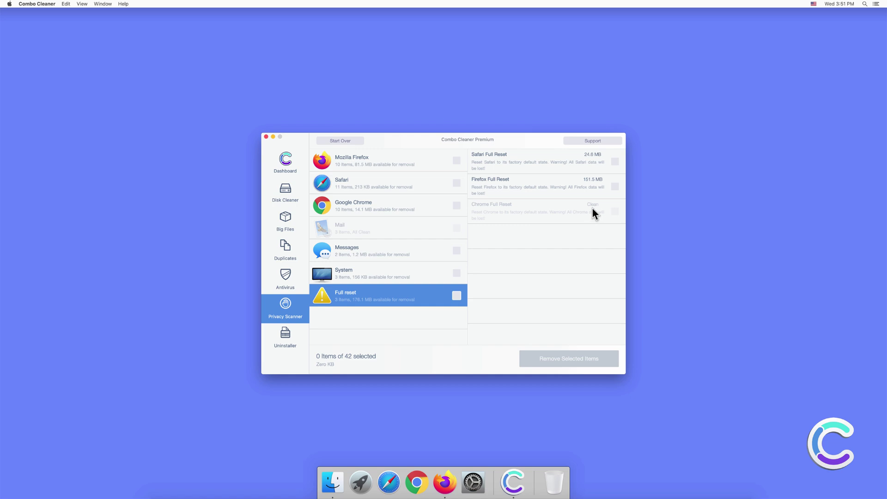
pyautogui.click(267, 137)
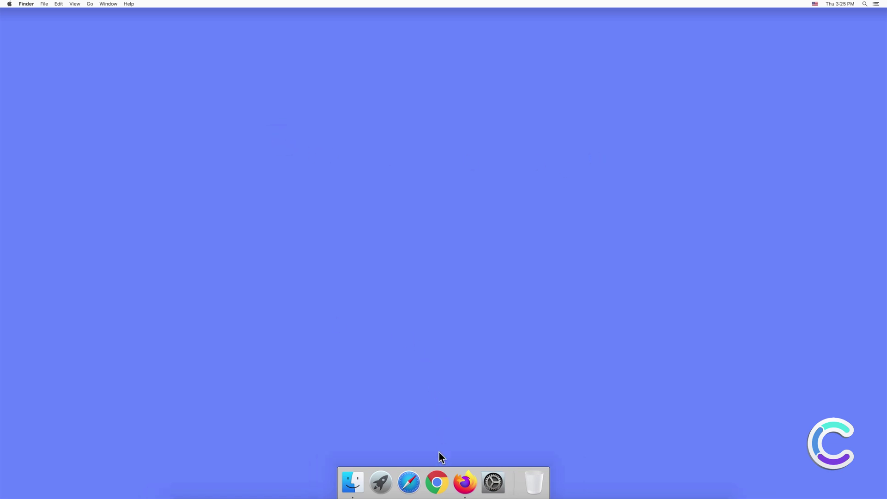
pyautogui.click(438, 482)
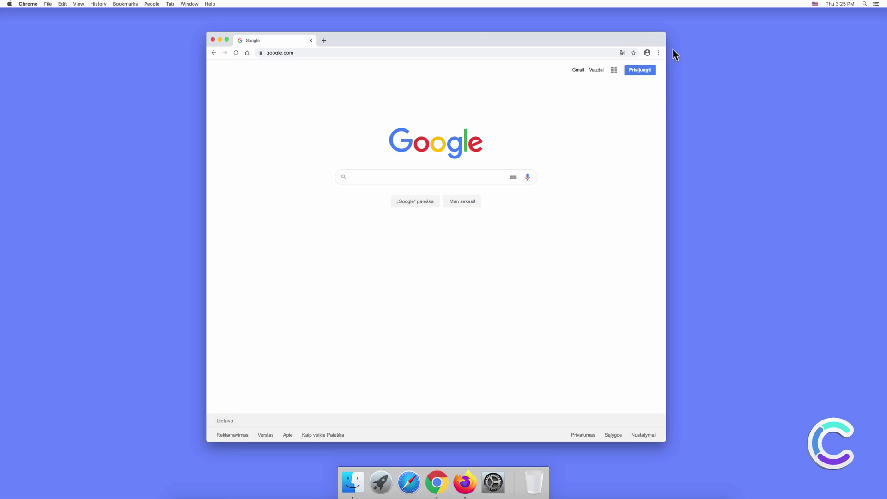
pyautogui.click(659, 52)
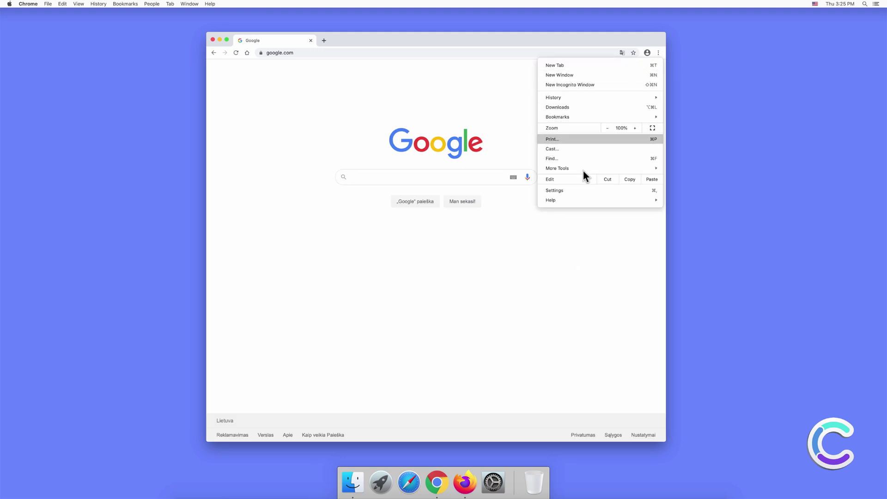
pyautogui.click(575, 191)
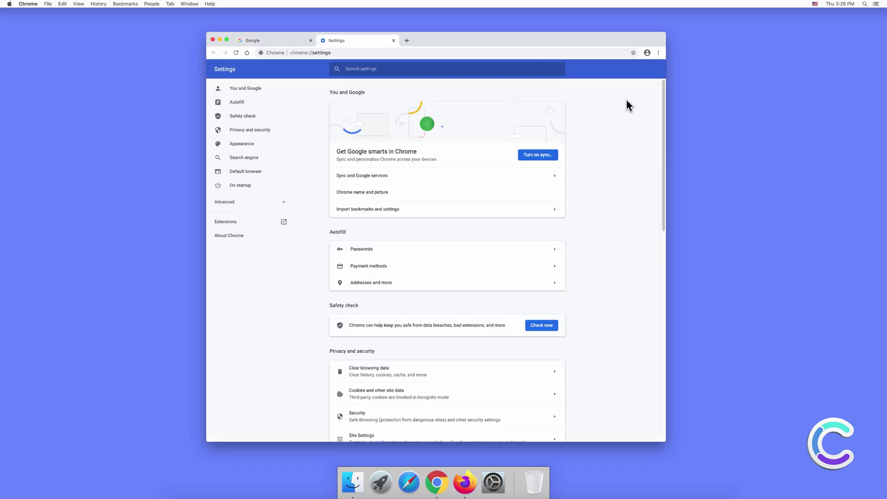
pyautogui.click(212, 39)
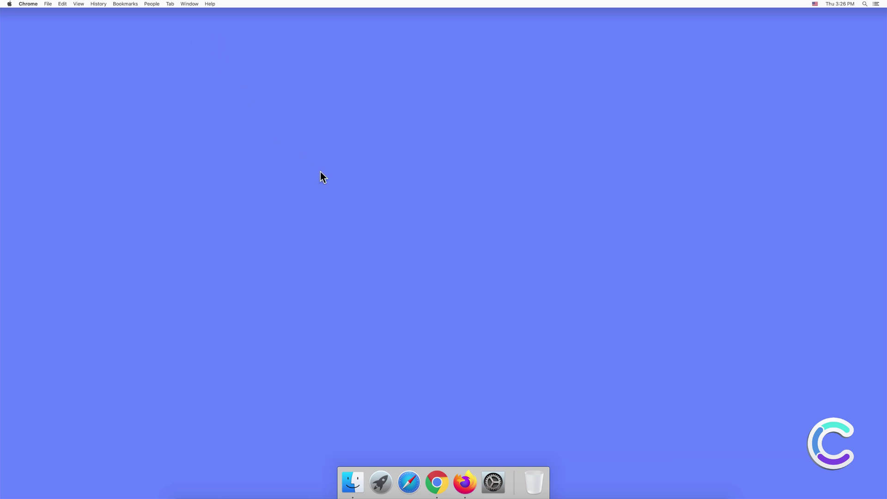